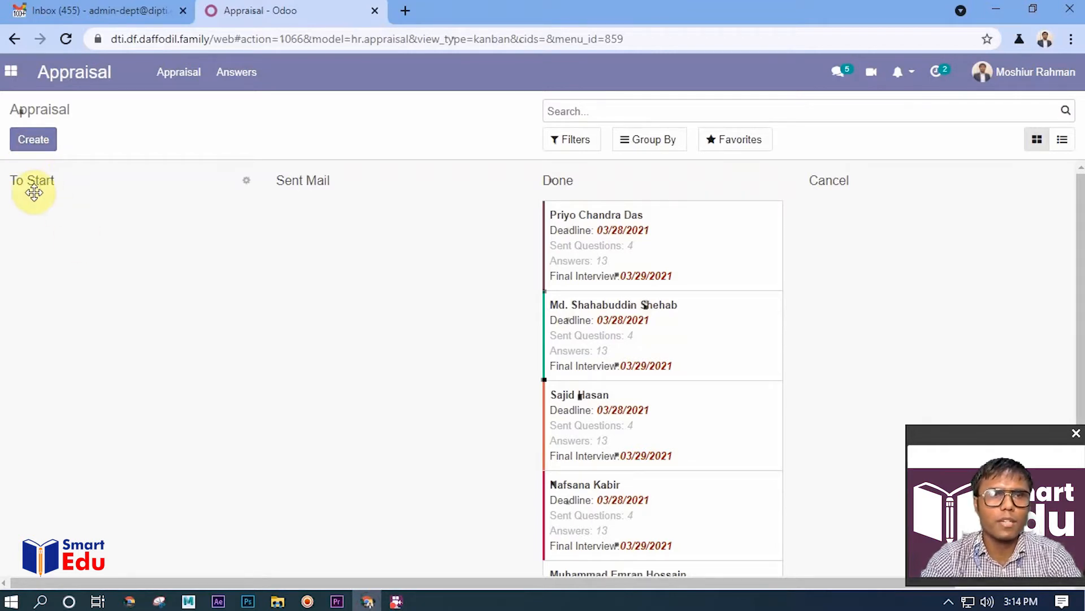
Create a new appraisal for the first employee in the list, with an appraisal deadline of 05/31/2021
{"action": "left_click", "coordinate": [32, 145]}
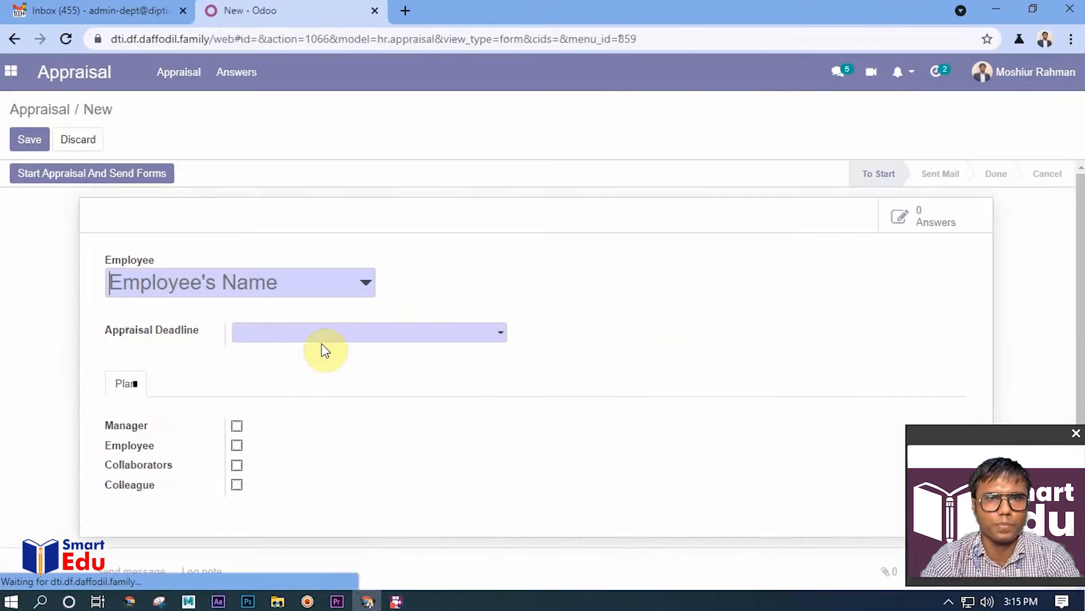
{"action": "left_click", "coordinate": [215, 300]}
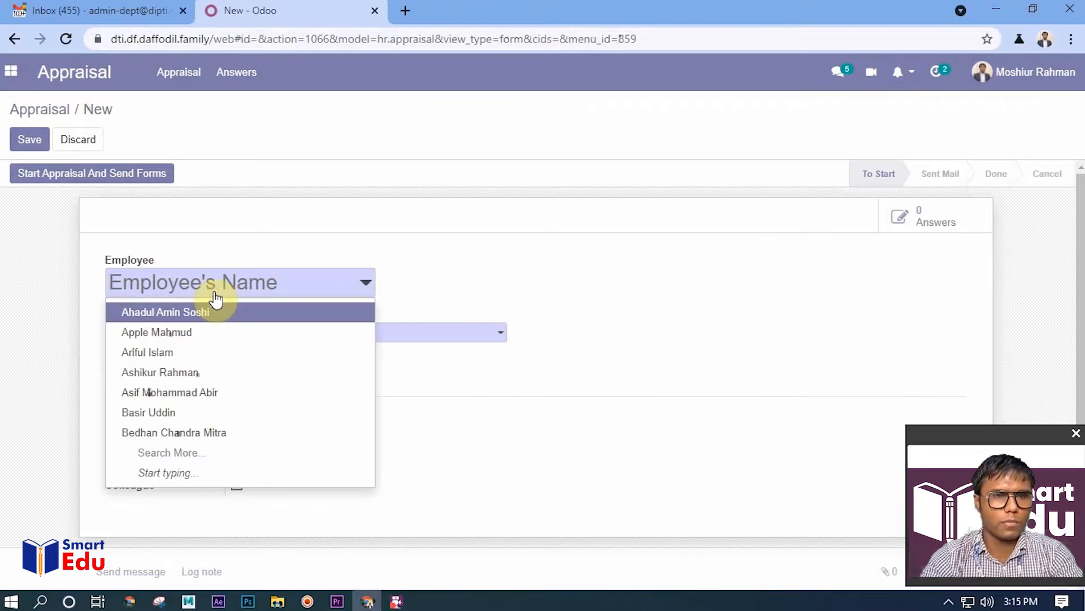
{"action": "left_click", "coordinate": [203, 316]}
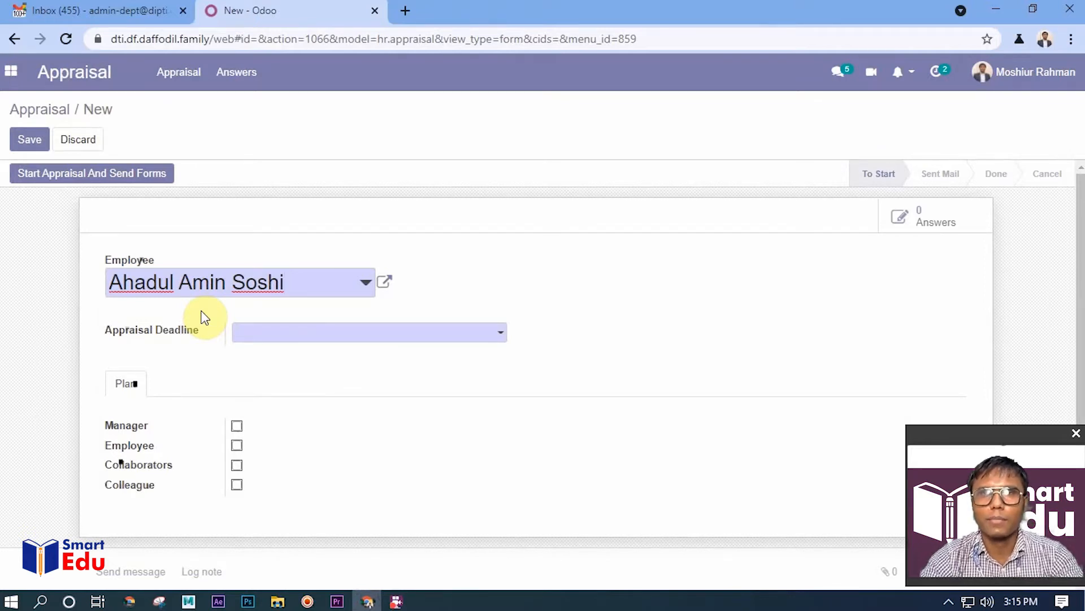
{"action": "left_click", "coordinate": [260, 339]}
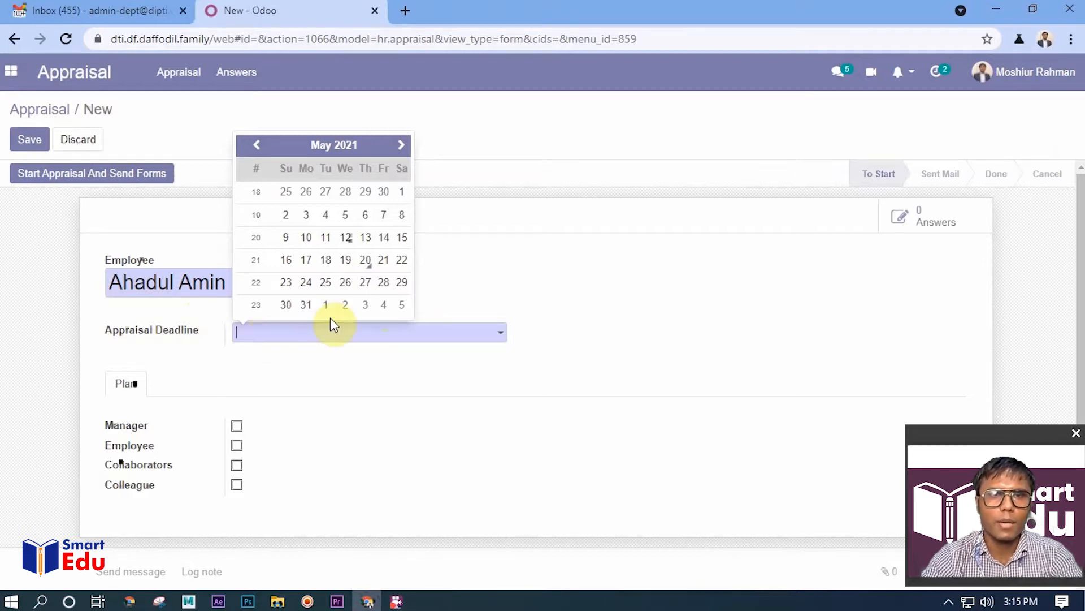
{"action": "left_click", "coordinate": [306, 305]}
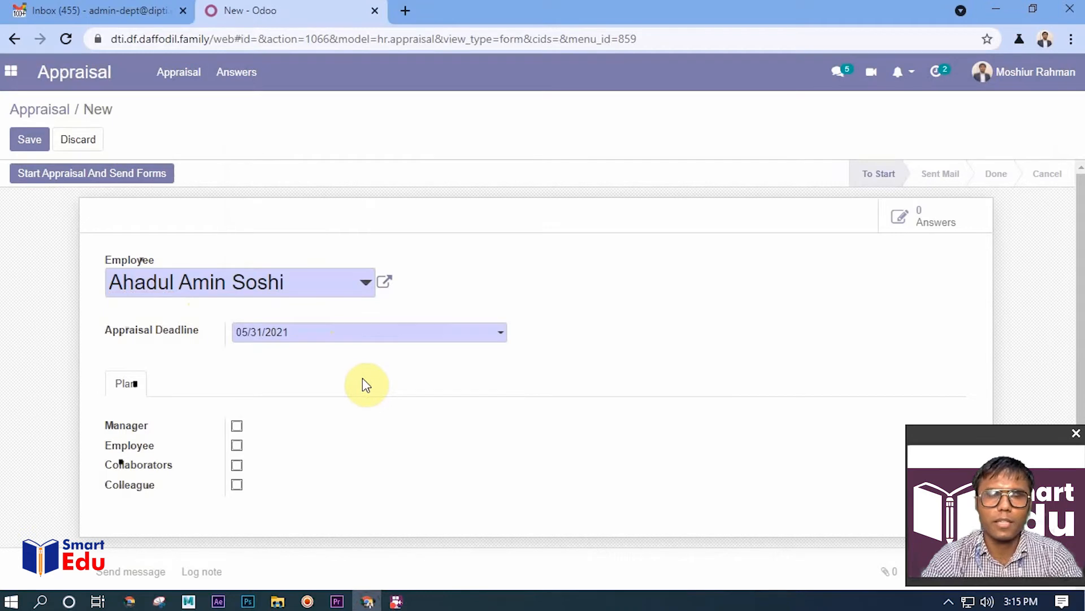
Include the manager in the appraisal plan and add two managers as appraisal reviewers by name
{"action": "scroll", "coordinate": [363, 377], "scroll_direction": "down", "scroll_amount": 2}
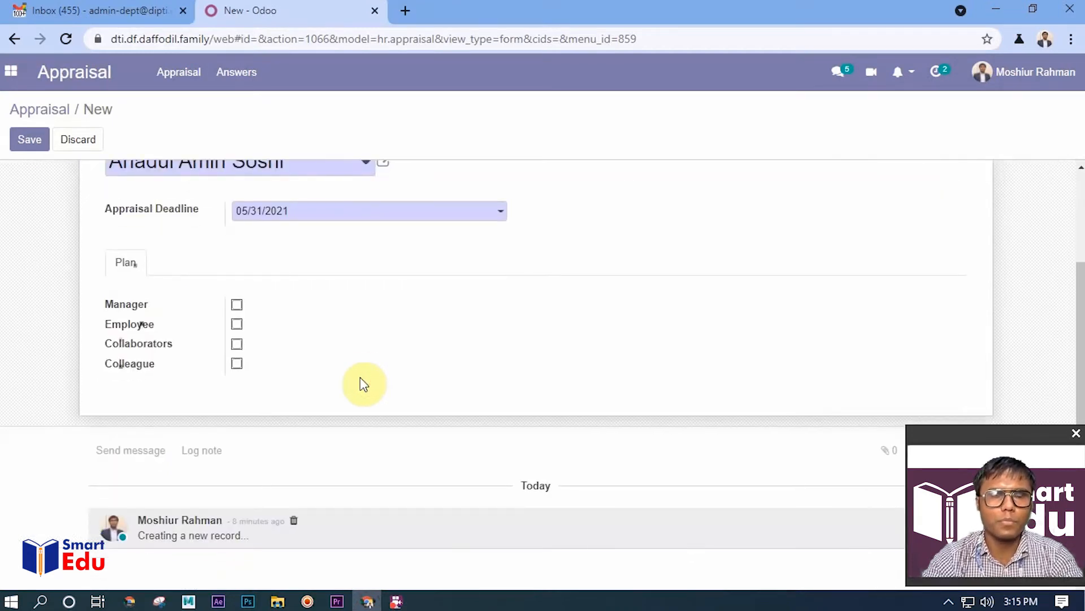
{"action": "scroll", "coordinate": [429, 400], "scroll_direction": "up", "scroll_amount": 2}
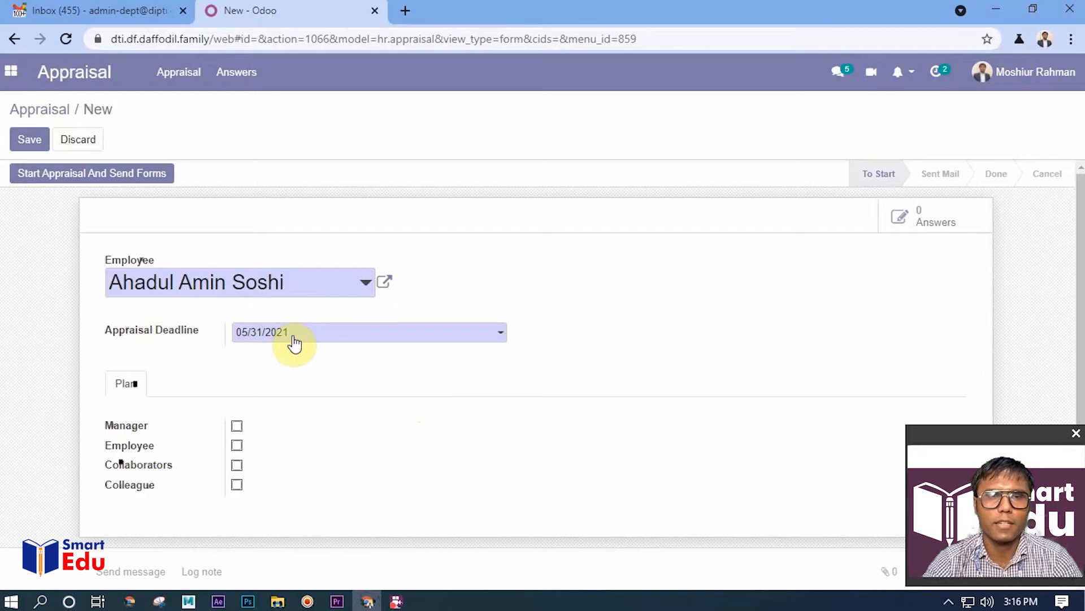
{"action": "scroll", "coordinate": [293, 408], "scroll_direction": "down", "scroll_amount": 1}
{"action": "scroll", "coordinate": [293, 408], "scroll_direction": "down", "scroll_amount": 1}
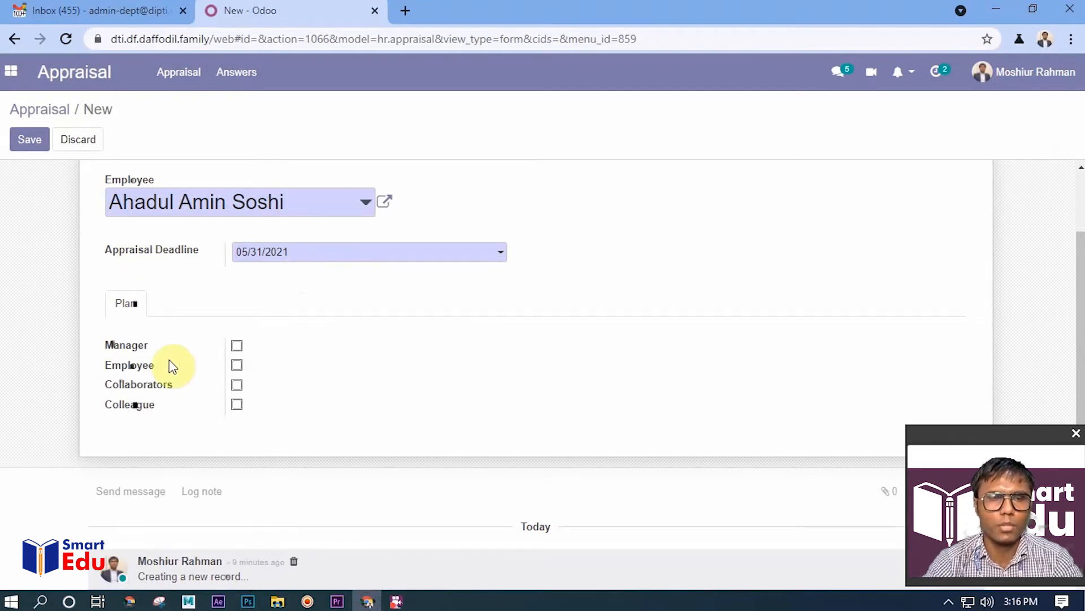
{"action": "left_click", "coordinate": [237, 347]}
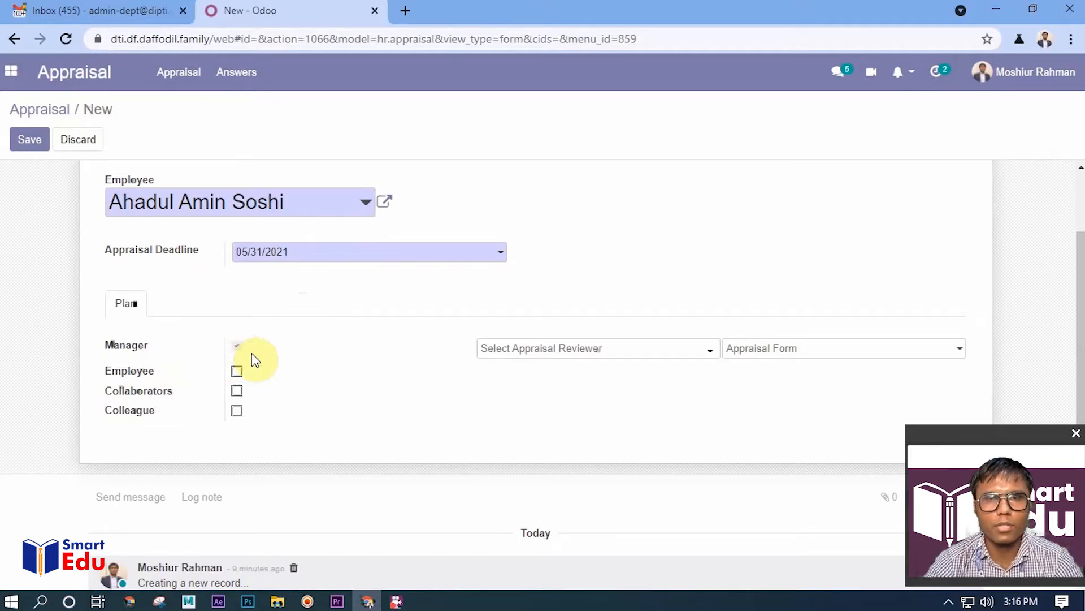
{"action": "left_click", "coordinate": [542, 349]}
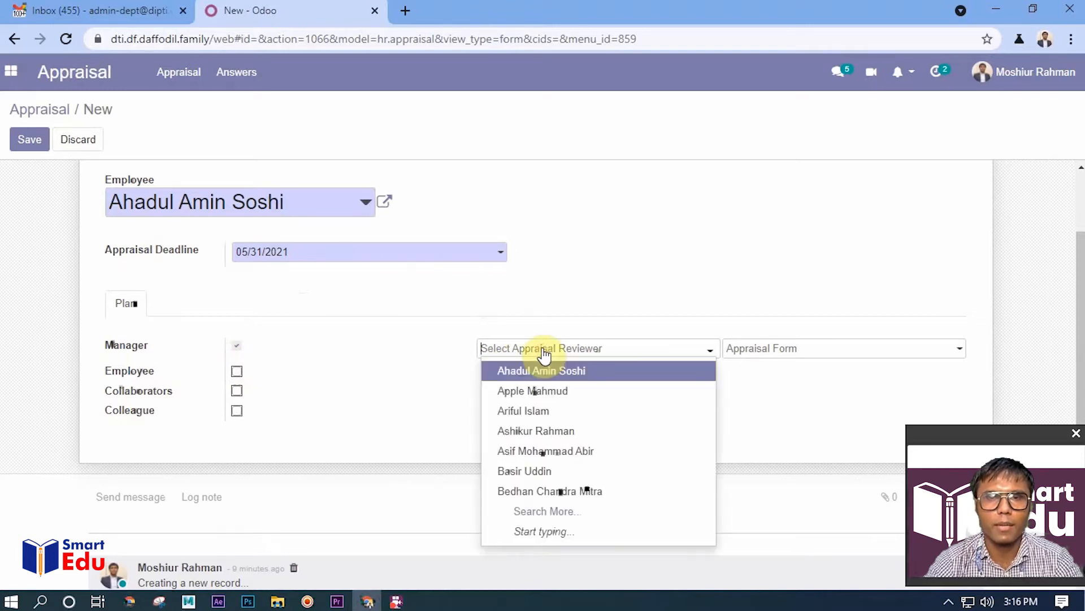
{"action": "type", "text": "moazz"}
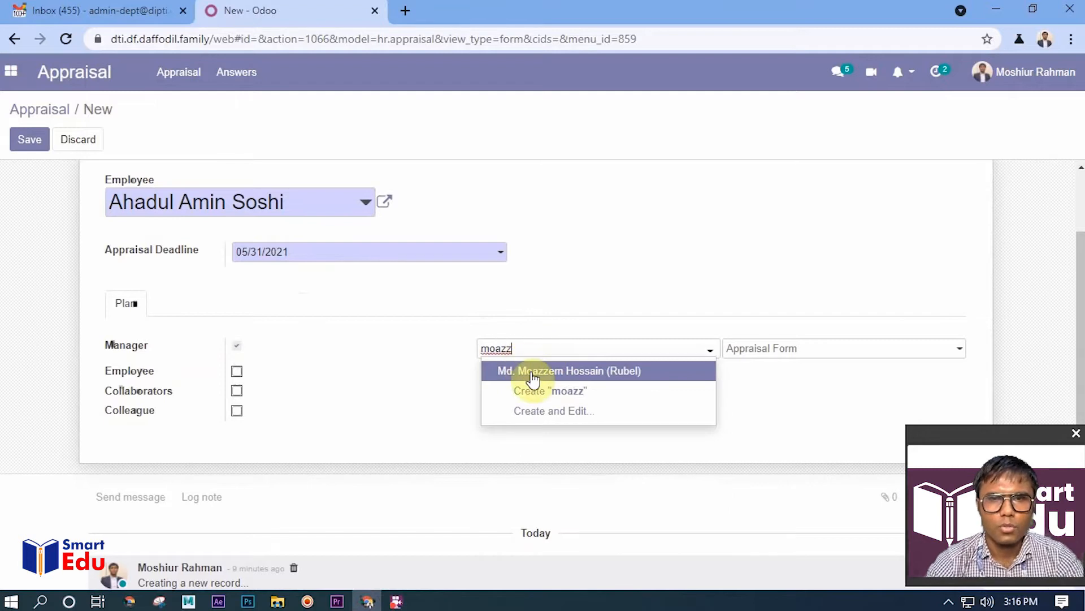
{"action": "left_click", "coordinate": [535, 371]}
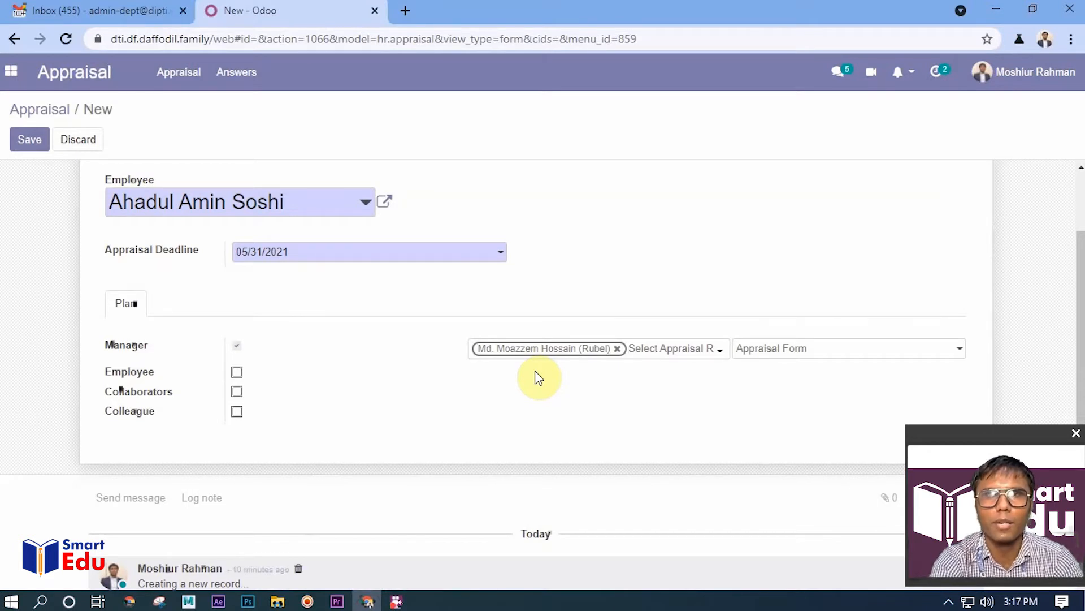
{"action": "type", "text": "shah"}
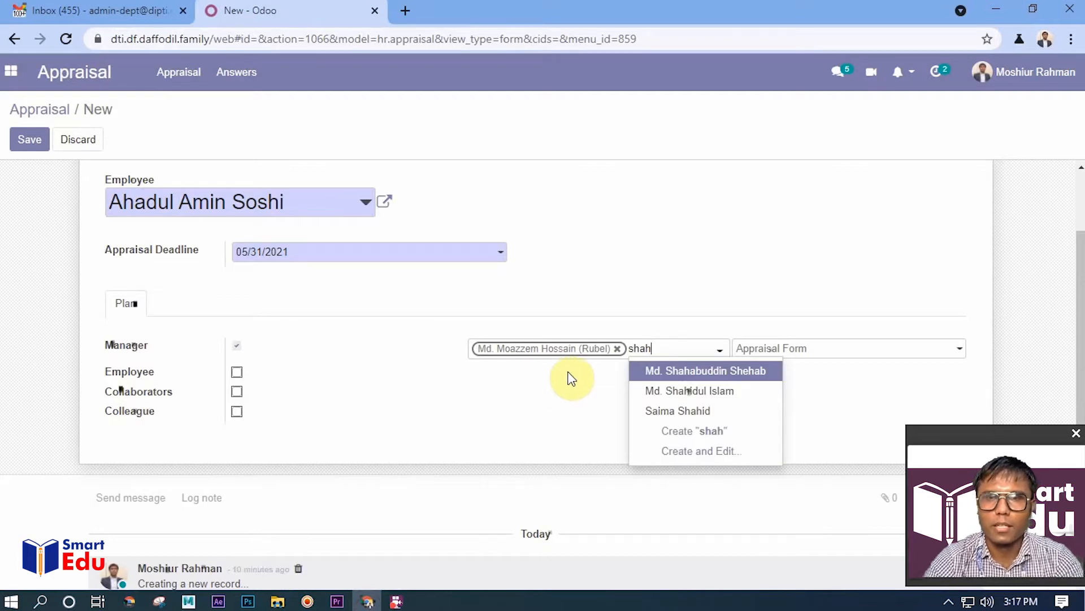
{"action": "left_click", "coordinate": [676, 391]}
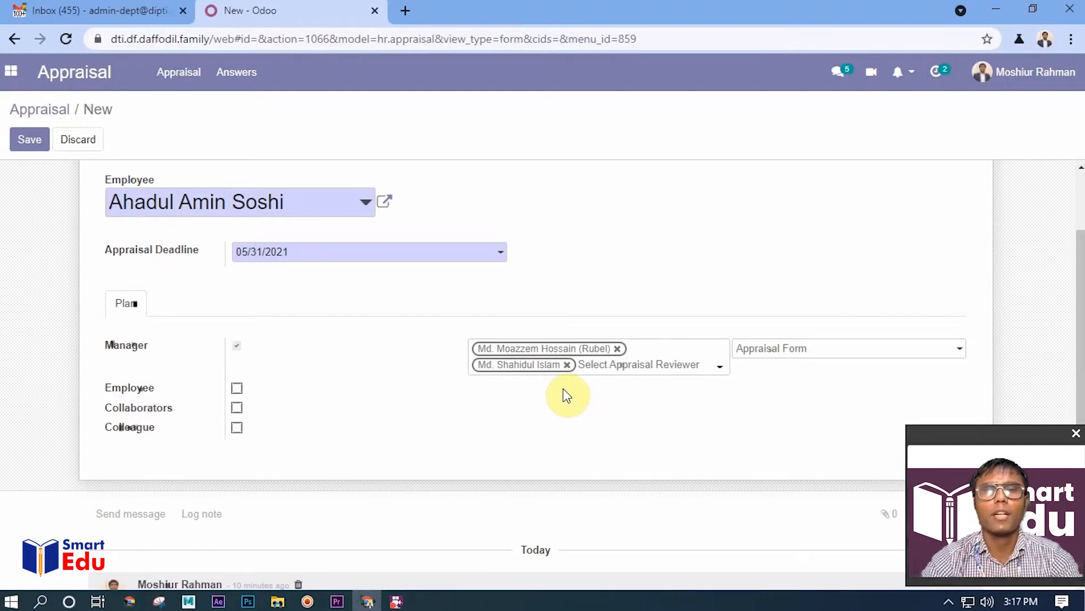
Include the employee in the plan and set the manager's appraisal form to Key Performance Indicator (KPI) for IT Support Team
{"action": "left_click", "coordinate": [237, 389]}
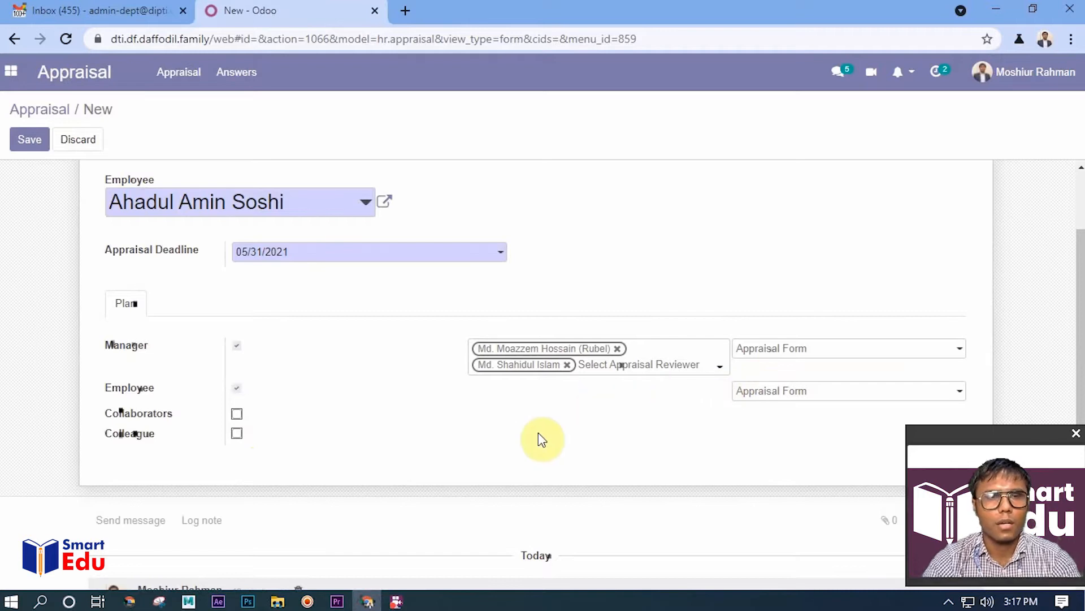
{"action": "left_click", "coordinate": [790, 354]}
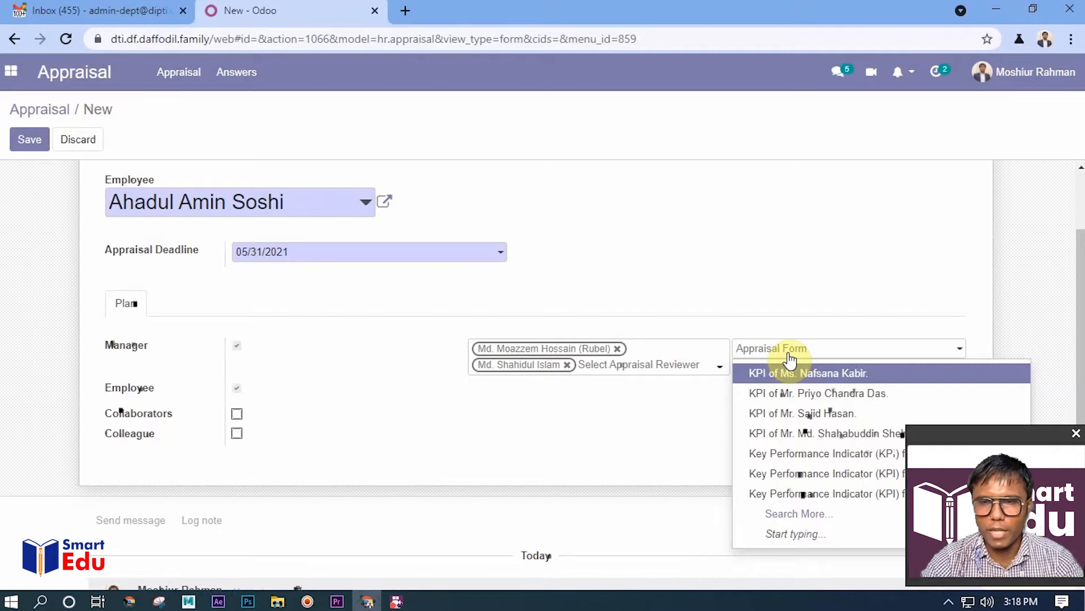
{"action": "left_click", "coordinate": [824, 455]}
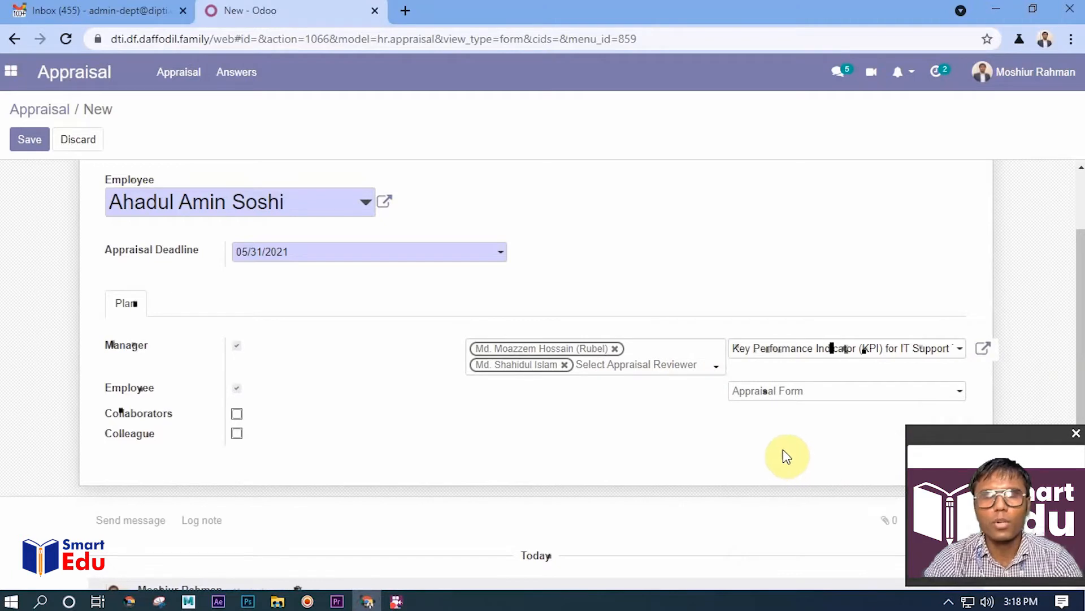
Replace the manager's appraisal form with the fourth listed survey, an individual employee's KPI form, and save the appraisal
{"action": "left_click", "coordinate": [780, 355]}
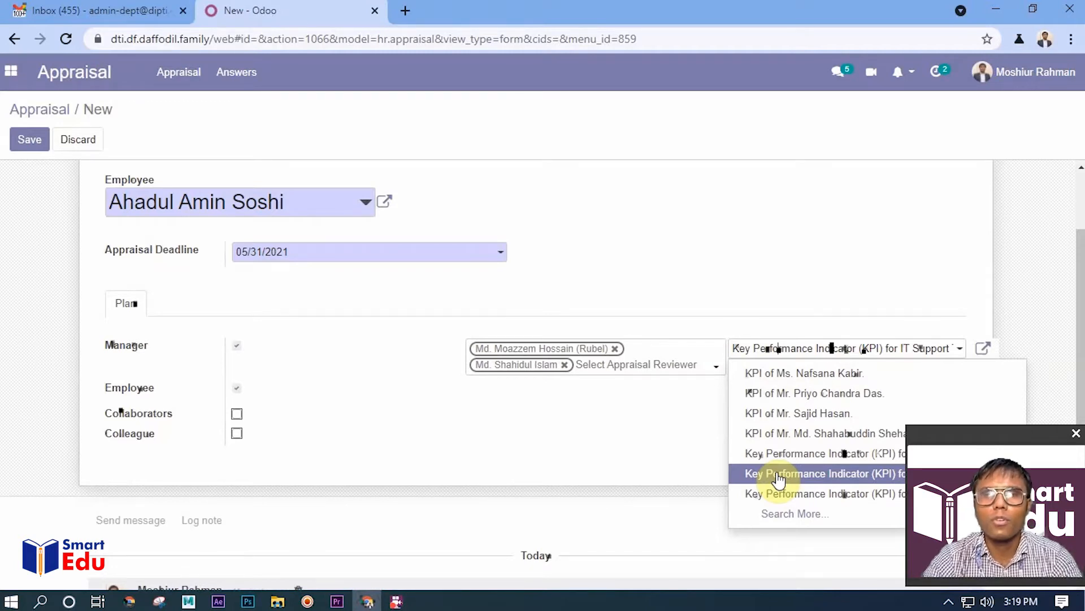
{"action": "left_click", "coordinate": [793, 435]}
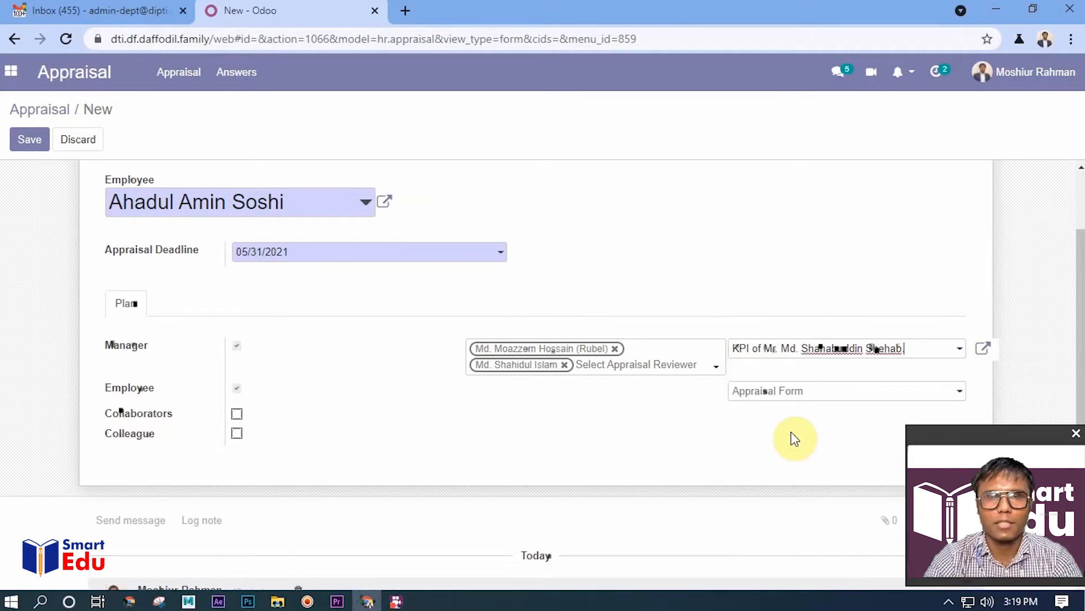
{"action": "left_click", "coordinate": [766, 356]}
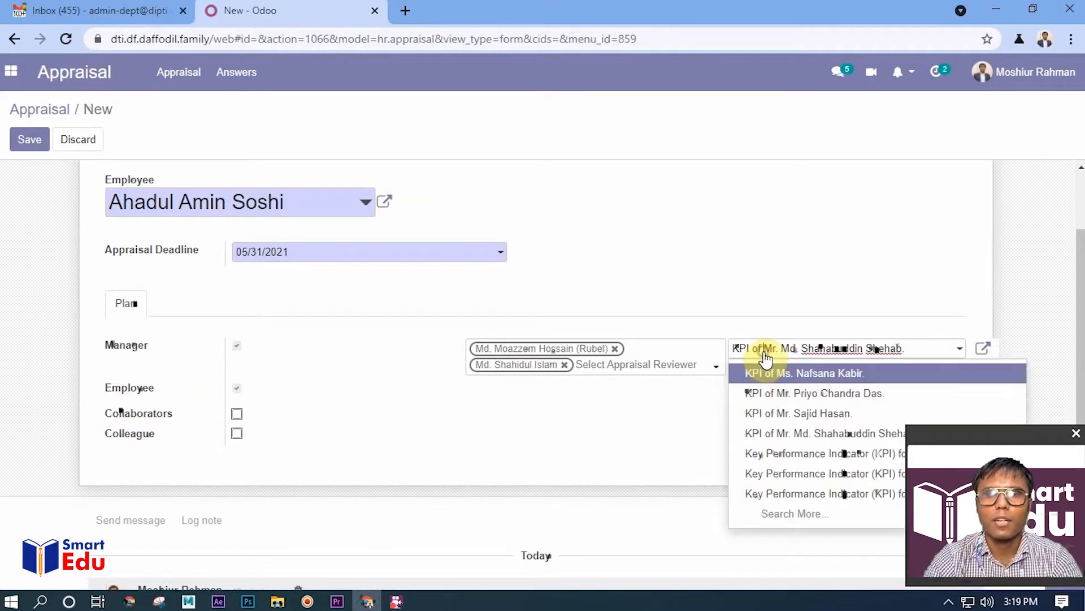
{"action": "left_click", "coordinate": [790, 512]}
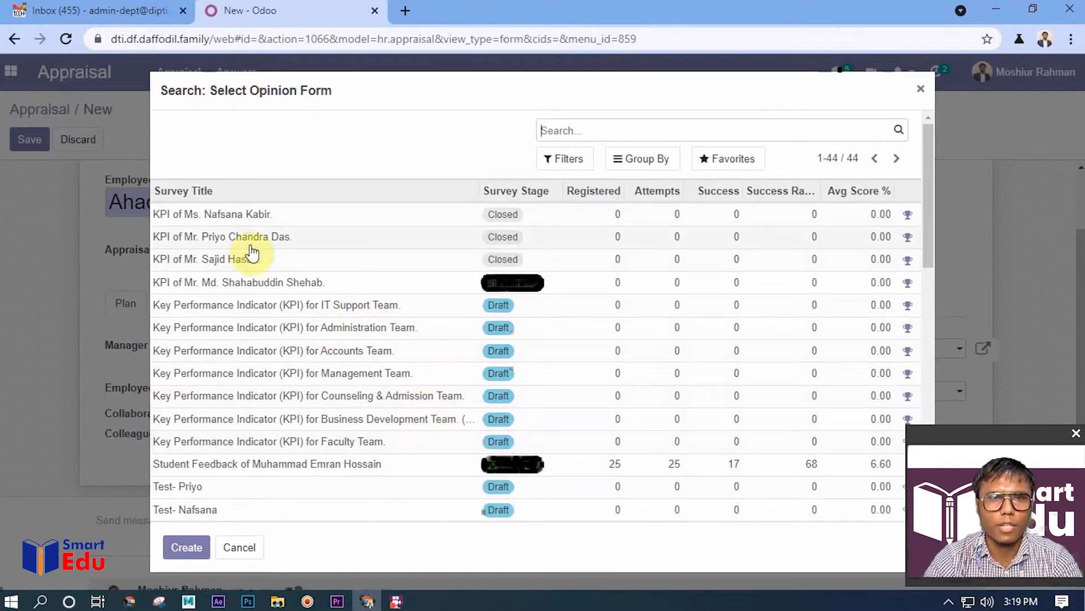
{"action": "left_click", "coordinate": [241, 284]}
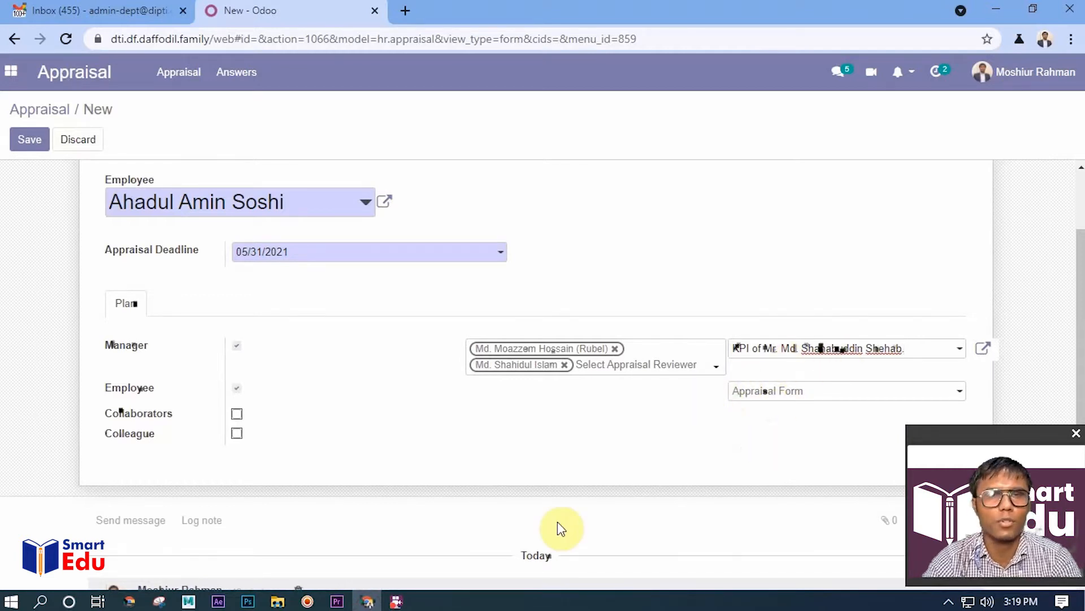
{"action": "left_click", "coordinate": [35, 142]}
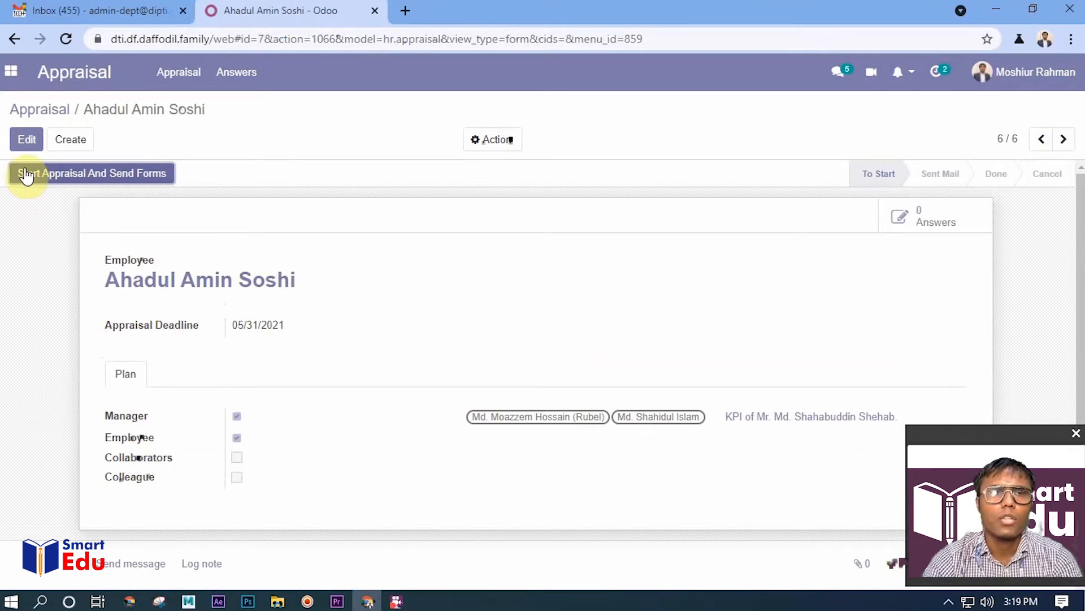
Reopen the new appraisal from the To Start stage of the overview, start it and send the forms
{"action": "left_click", "coordinate": [47, 113]}
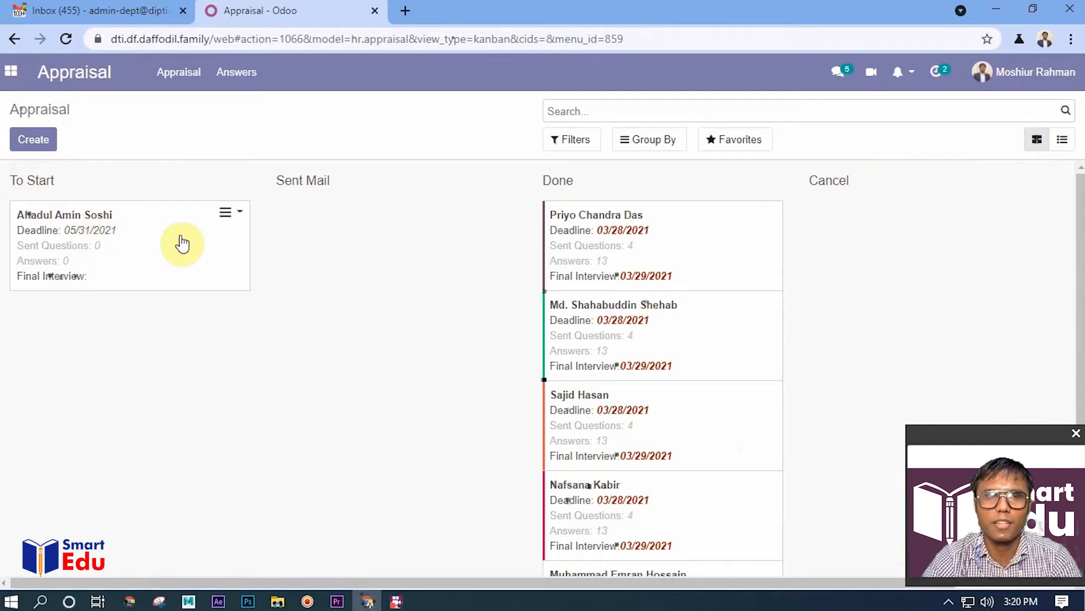
{"action": "left_click", "coordinate": [130, 251]}
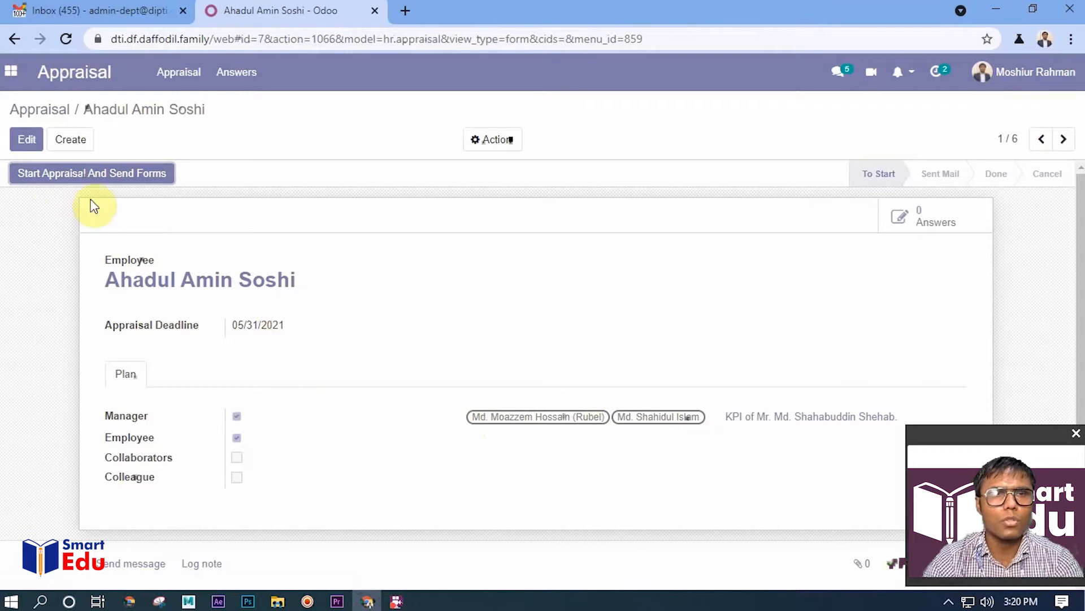
{"action": "left_click", "coordinate": [68, 180]}
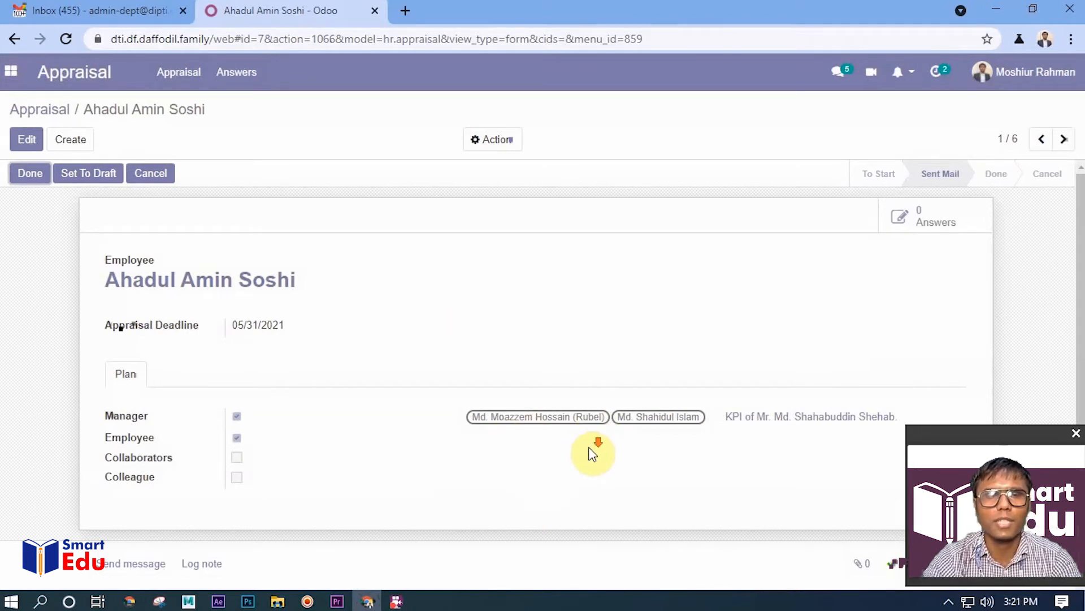
{"action": "scroll", "coordinate": [589, 448], "scroll_direction": "down", "scroll_amount": 2}
{"action": "scroll", "coordinate": [548, 412], "scroll_direction": "up", "scroll_amount": 2}
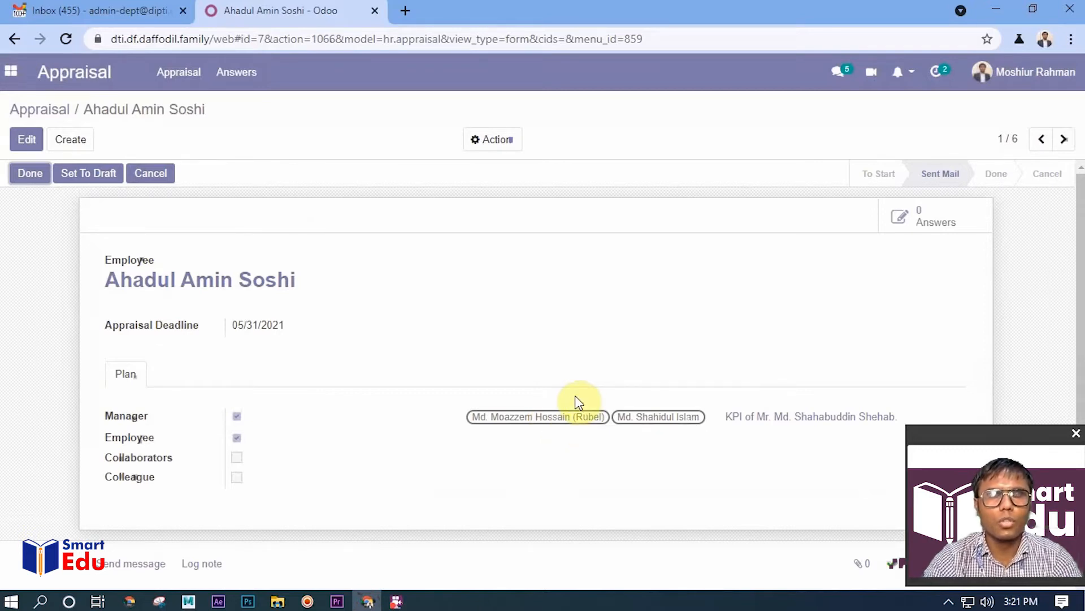
Switch to the Gmail inbox, look through the recent messages, and return to the Odoo appraisal record
{"action": "left_click", "coordinate": [151, 10]}
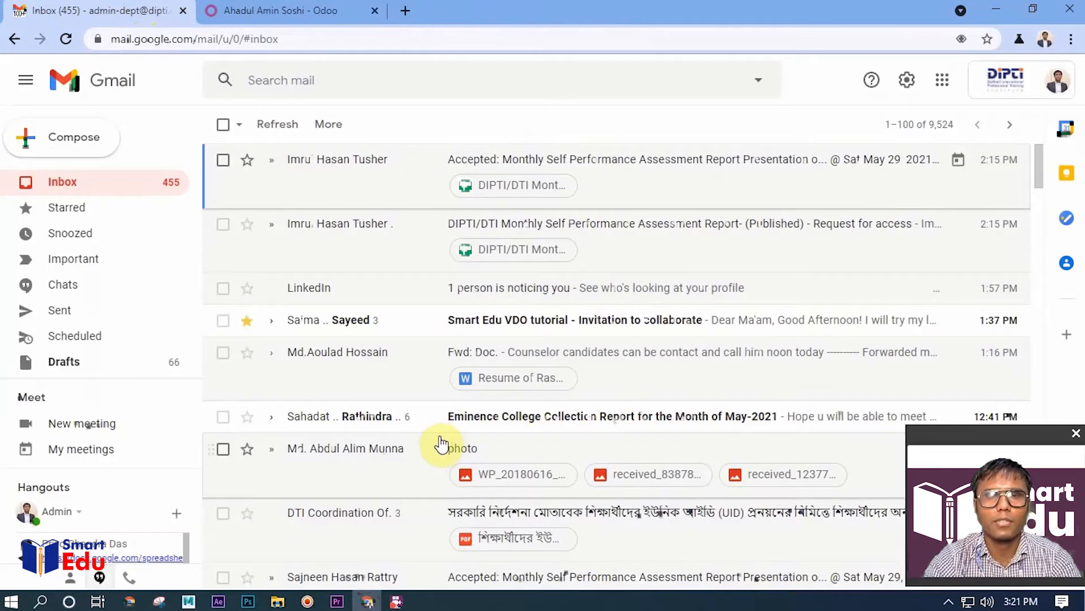
{"action": "scroll", "coordinate": [421, 389], "scroll_direction": "down", "scroll_amount": 1}
{"action": "scroll", "coordinate": [421, 389], "scroll_direction": "down", "scroll_amount": 2}
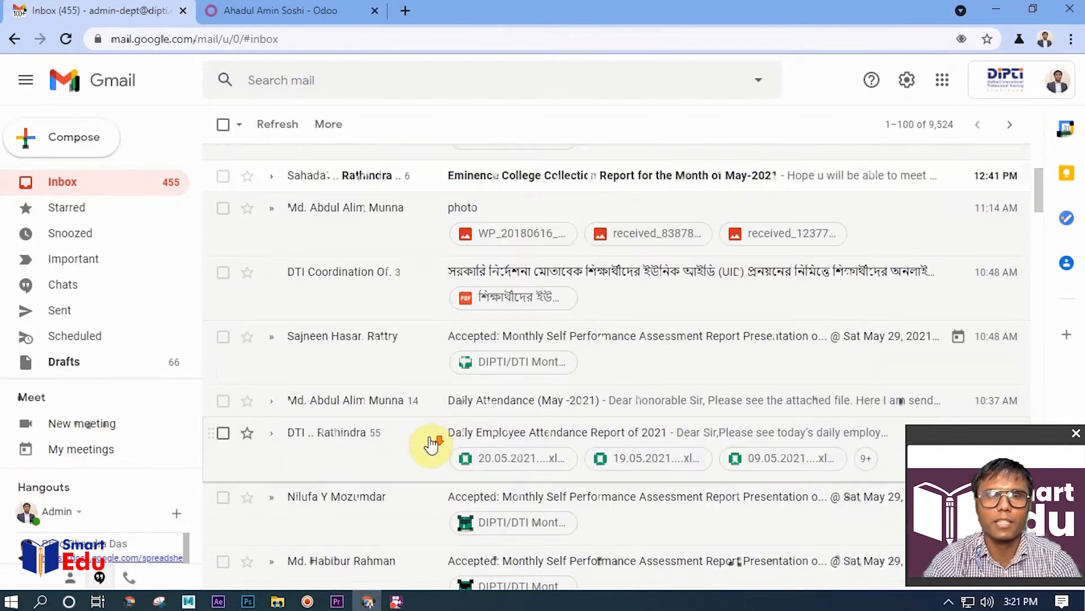
{"action": "scroll", "coordinate": [426, 441], "scroll_direction": "down", "scroll_amount": 1}
{"action": "scroll", "coordinate": [430, 441], "scroll_direction": "down", "scroll_amount": 2}
{"action": "scroll", "coordinate": [430, 441], "scroll_direction": "up", "scroll_amount": 4}
{"action": "left_click", "coordinate": [277, 11]}
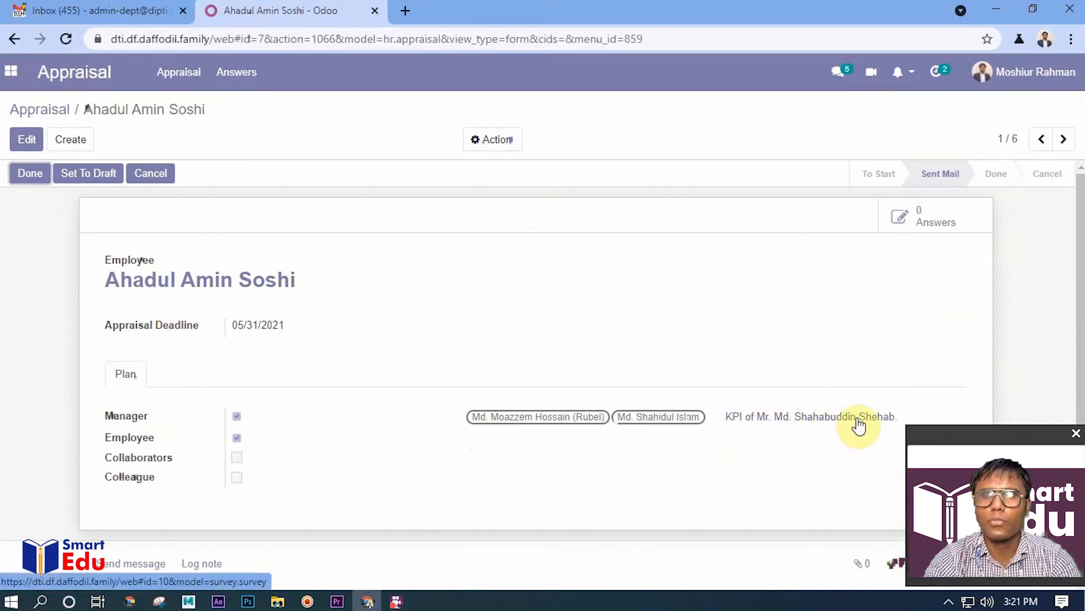
Start a test run of the manager's linked KPI survey and answer the assessor and employee name questions
{"action": "left_click", "coordinate": [787, 421]}
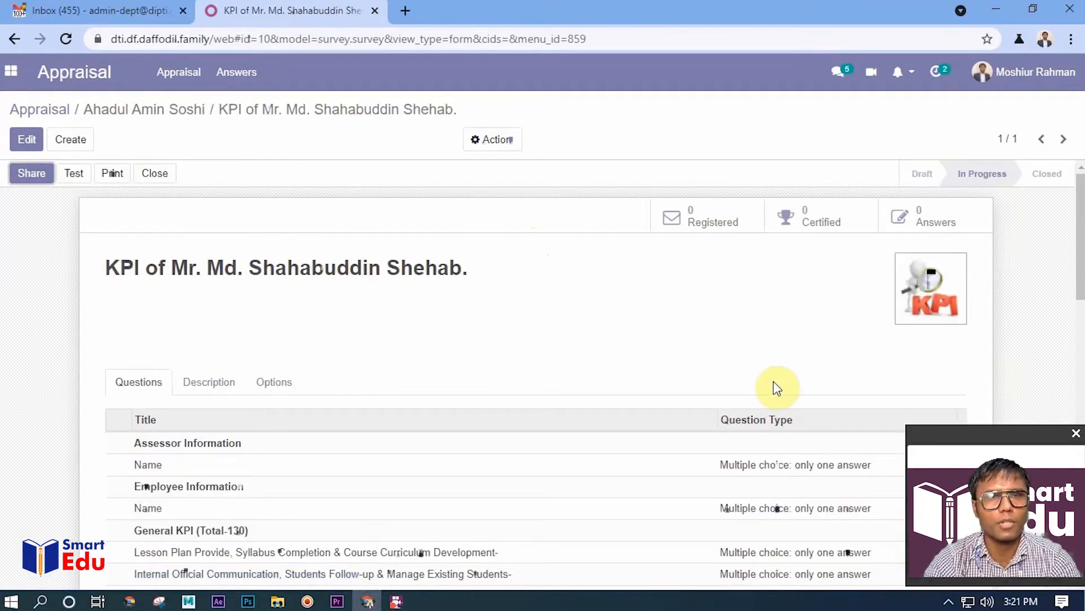
{"action": "left_click", "coordinate": [74, 175]}
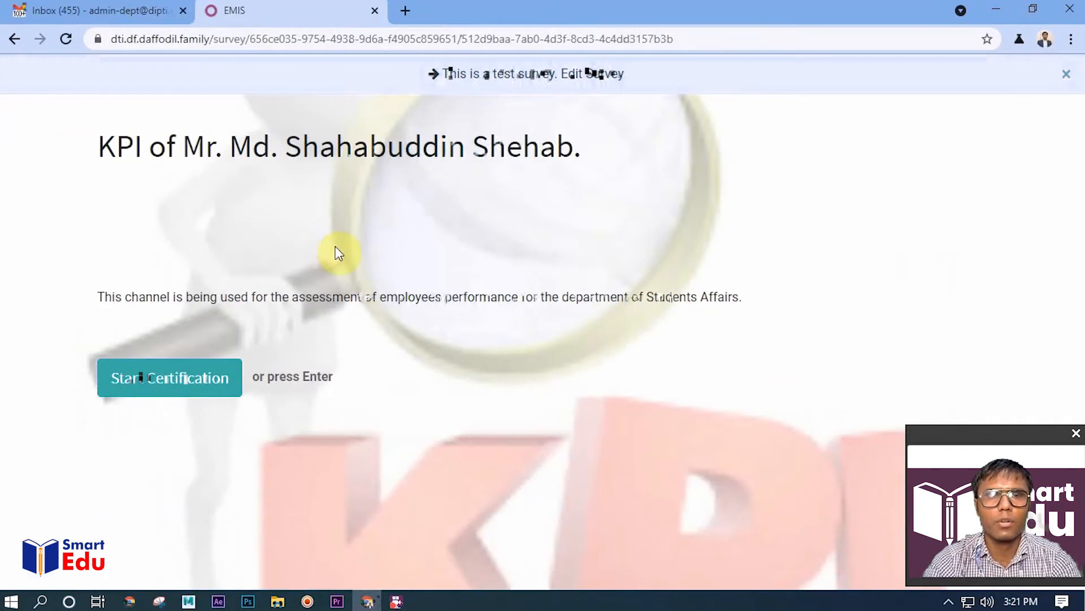
{"action": "left_click", "coordinate": [167, 392]}
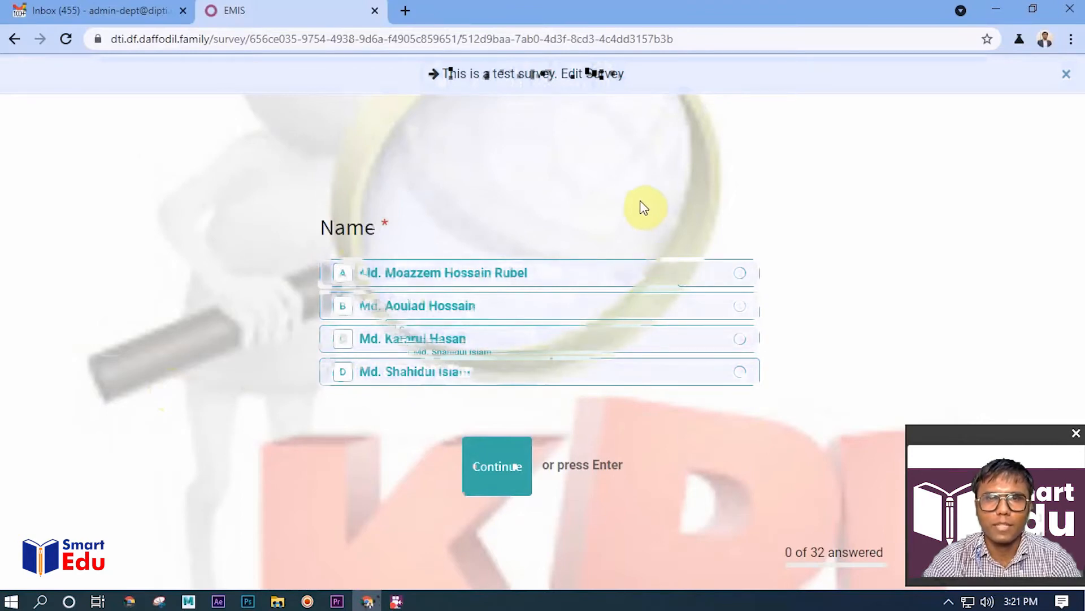
{"action": "left_click", "coordinate": [671, 289]}
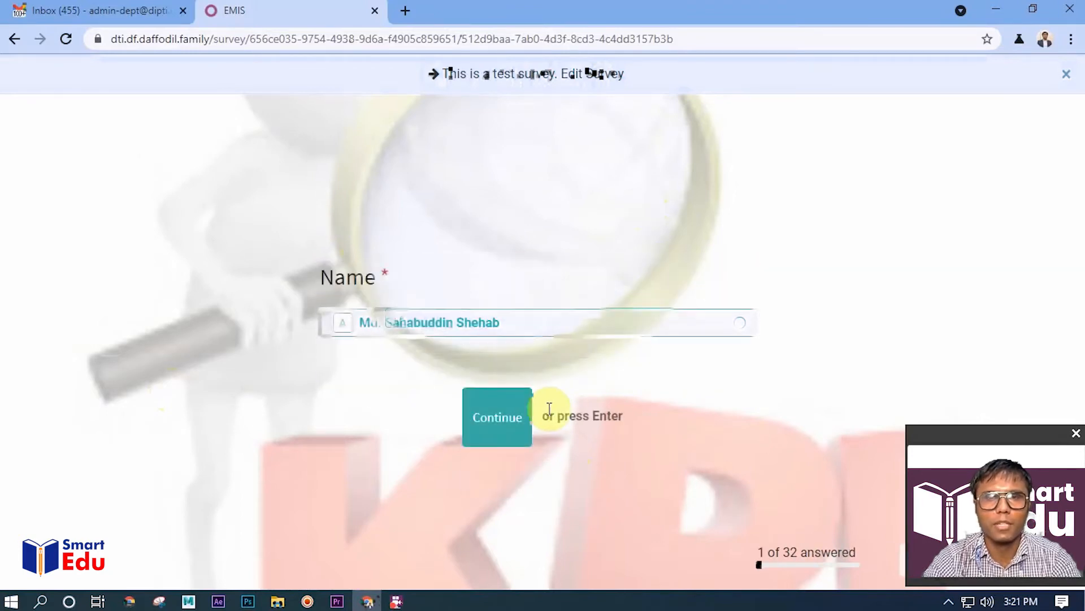
{"action": "left_click", "coordinate": [676, 323]}
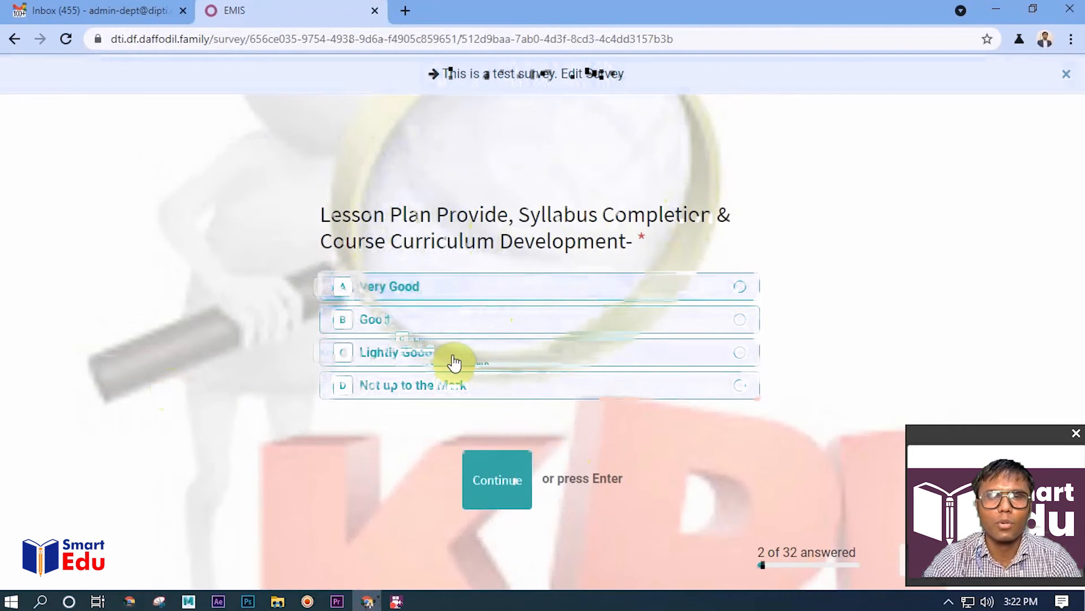
Rate lesson planning, internal communication and class in/out time as Very Good, and class conduction and career counseling as Good
{"action": "left_click", "coordinate": [610, 298]}
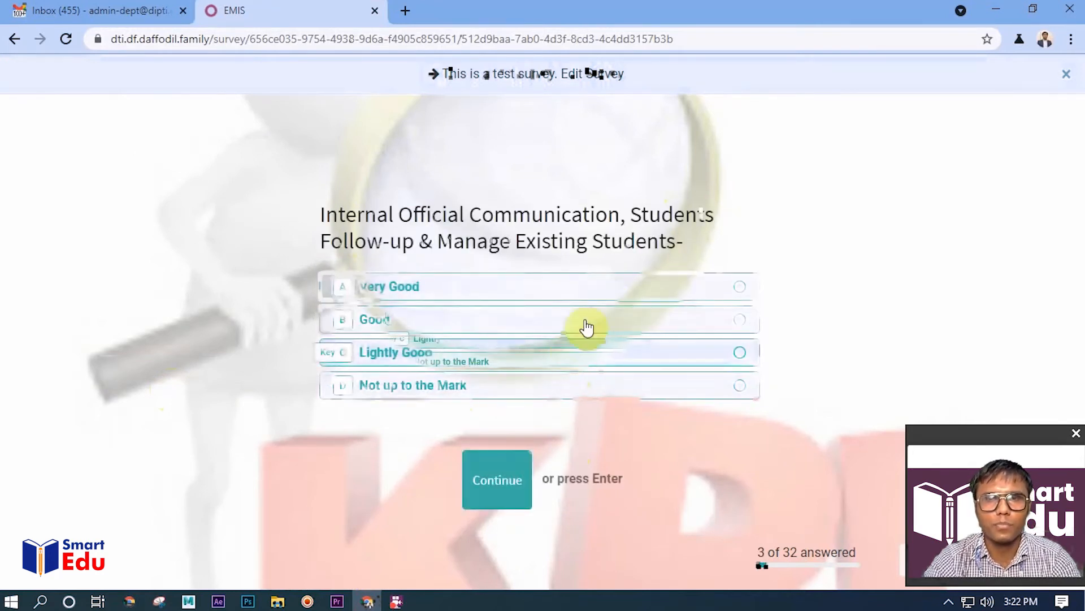
{"action": "left_click", "coordinate": [603, 293]}
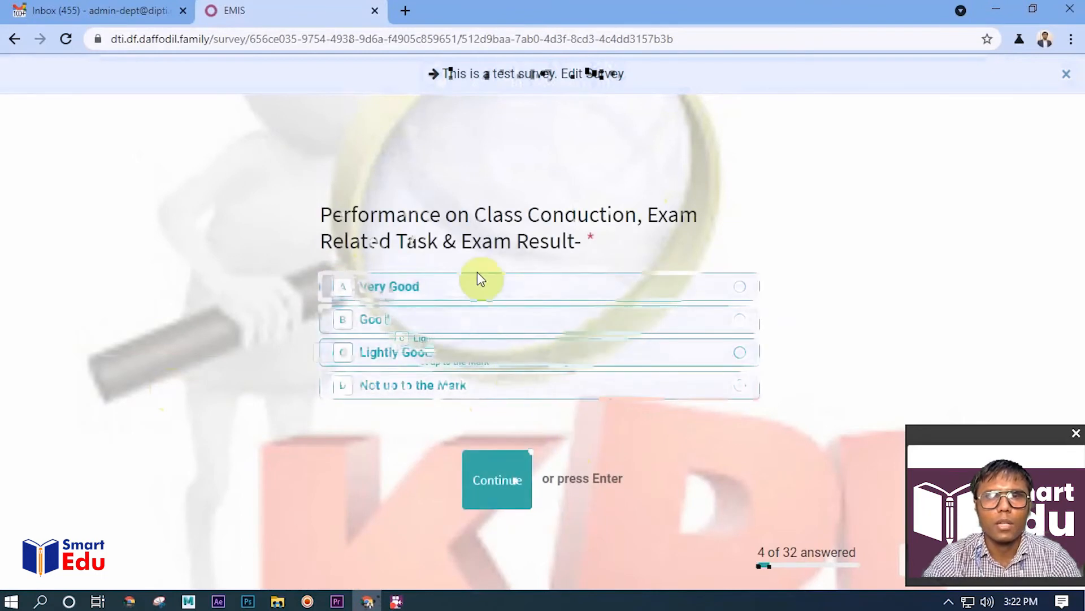
{"action": "left_click", "coordinate": [515, 328]}
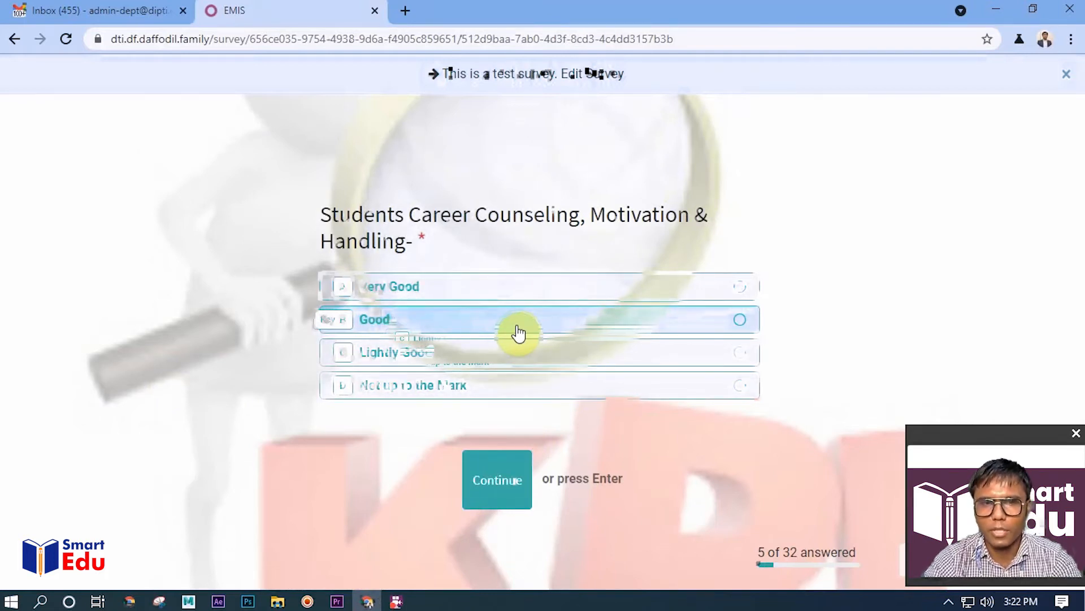
{"action": "left_click", "coordinate": [519, 334]}
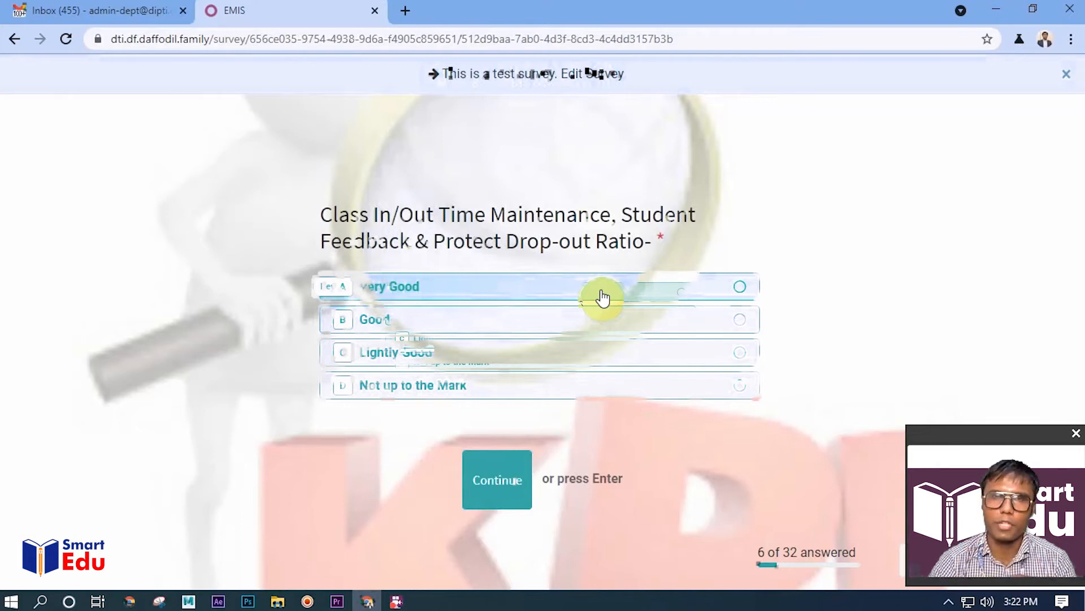
{"action": "left_click", "coordinate": [602, 296]}
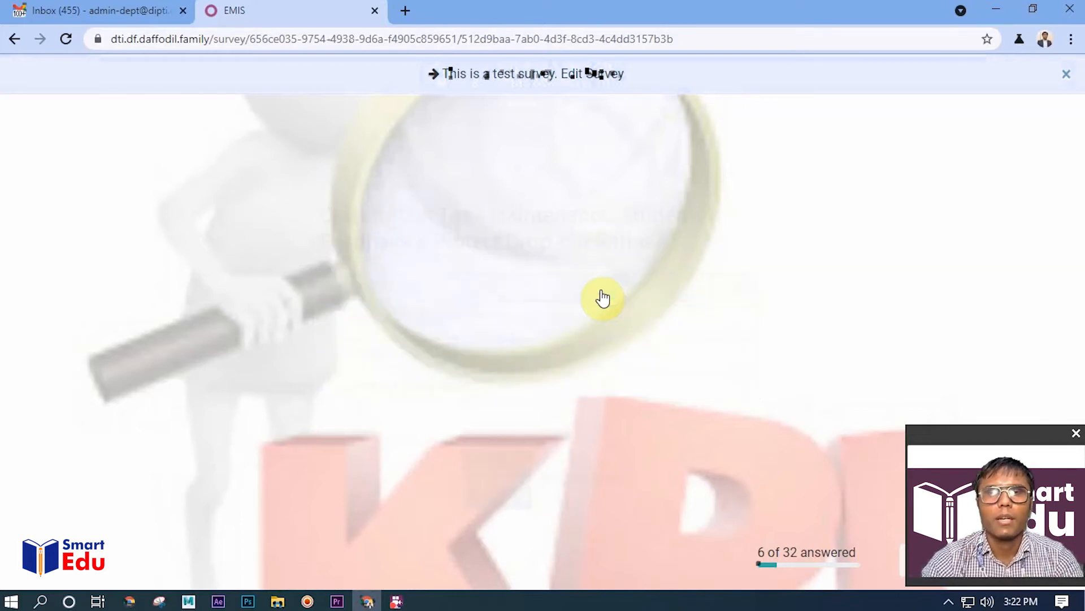
Answer the KPI questions up to student admission confirmation, rating positivity and respect to the company goodwill as Good
{"action": "left_click", "coordinate": [507, 324]}
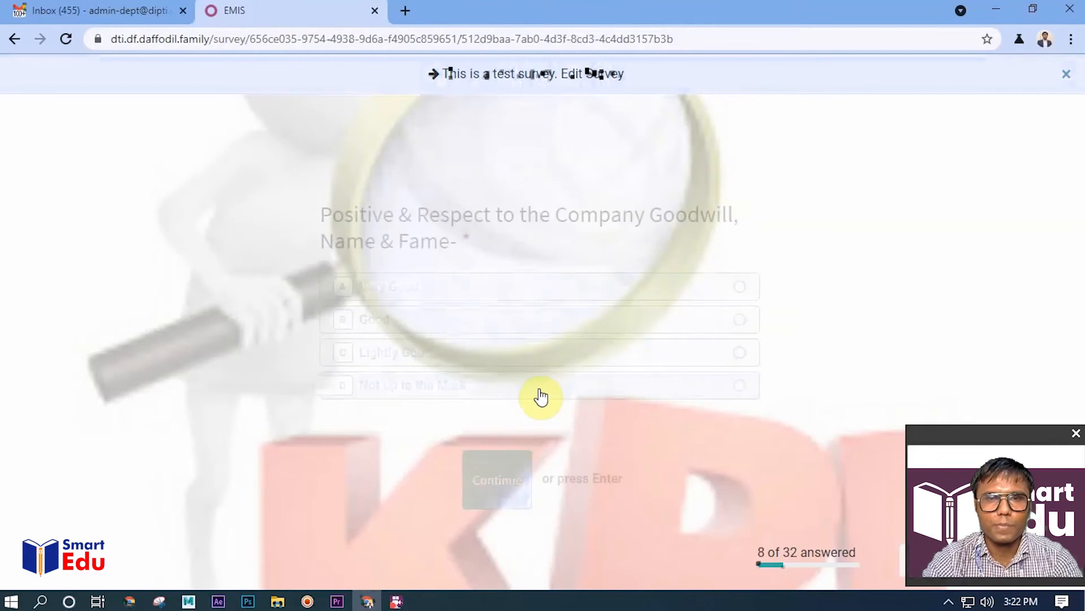
{"action": "left_click", "coordinate": [546, 322]}
{"action": "left_click", "coordinate": [551, 316]}
{"action": "left_click", "coordinate": [544, 318]}
{"action": "left_click", "coordinate": [581, 311]}
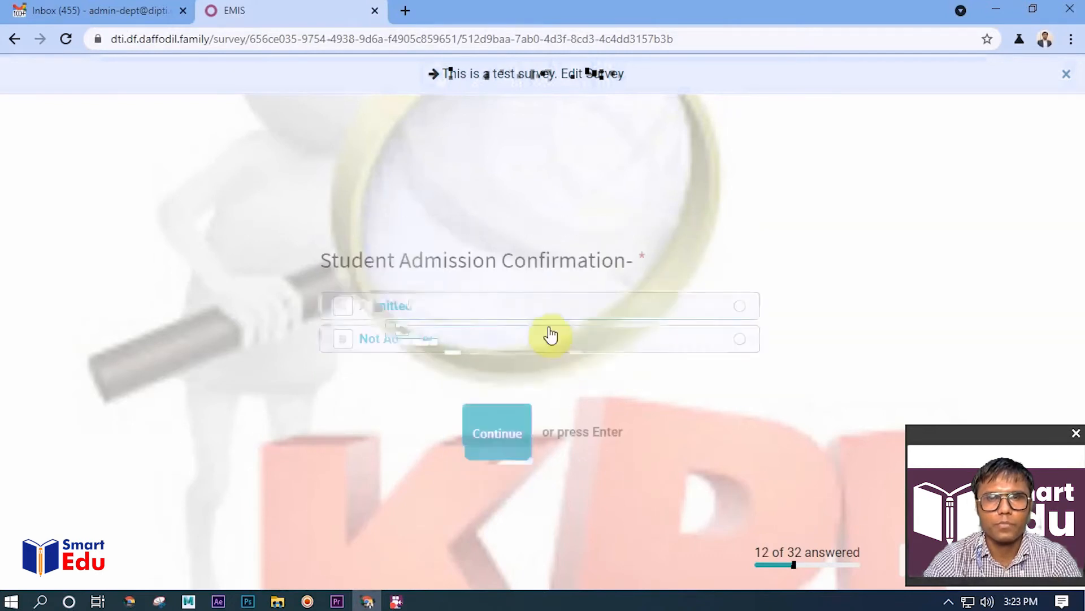
Mark the student admission as Admitted and answer the following KPI questions, rating leave and productive office hours and dues collection support as Good
{"action": "left_click", "coordinate": [610, 308]}
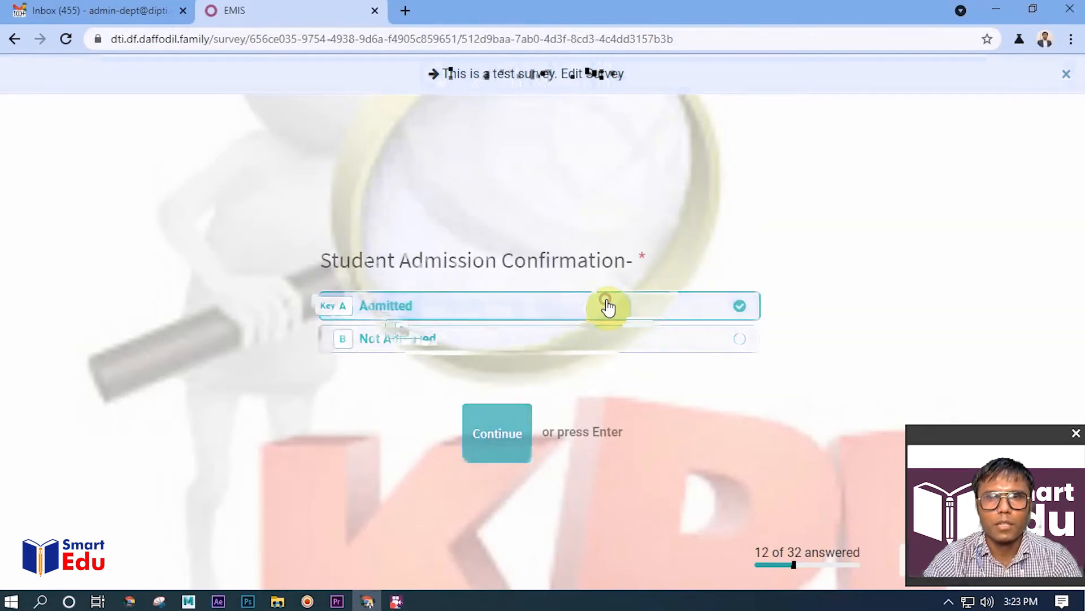
{"action": "left_click", "coordinate": [564, 289]}
{"action": "left_click", "coordinate": [565, 321]}
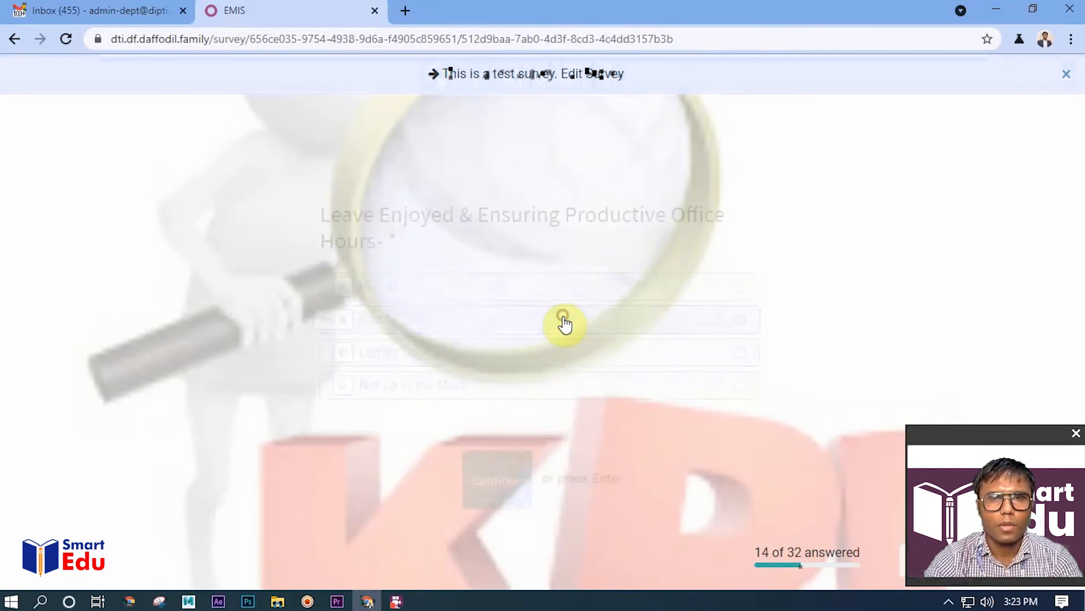
{"action": "left_click", "coordinate": [640, 291]}
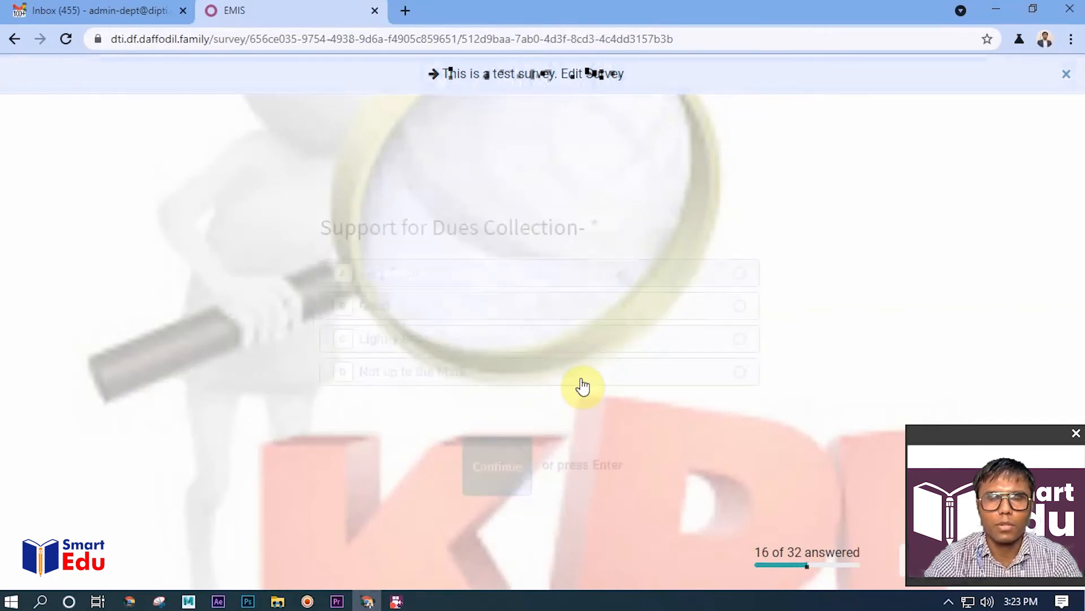
{"action": "left_click", "coordinate": [632, 305]}
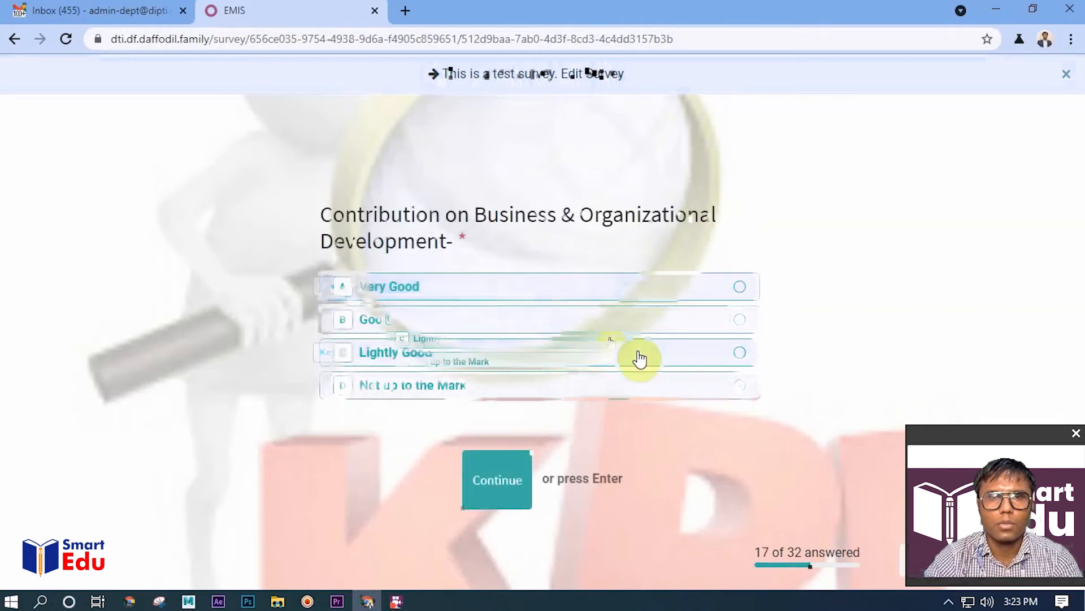
Rate business contribution and official e-mail promptness as Very Good, and Facebook activity with students as Good
{"action": "left_click", "coordinate": [637, 291]}
{"action": "left_click", "coordinate": [607, 317]}
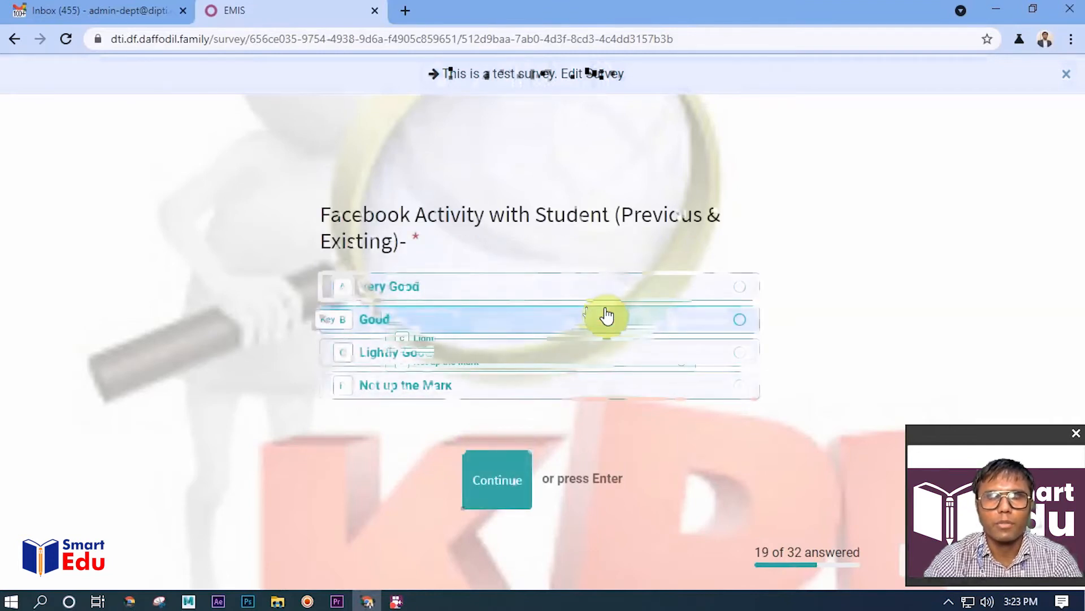
{"action": "left_click", "coordinate": [631, 322]}
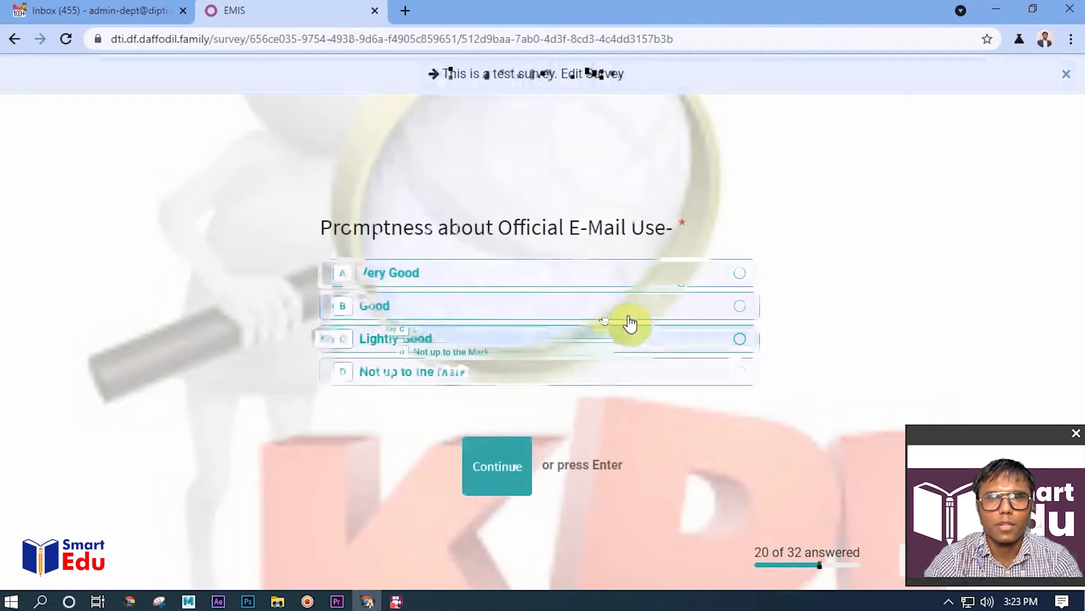
{"action": "left_click", "coordinate": [625, 284]}
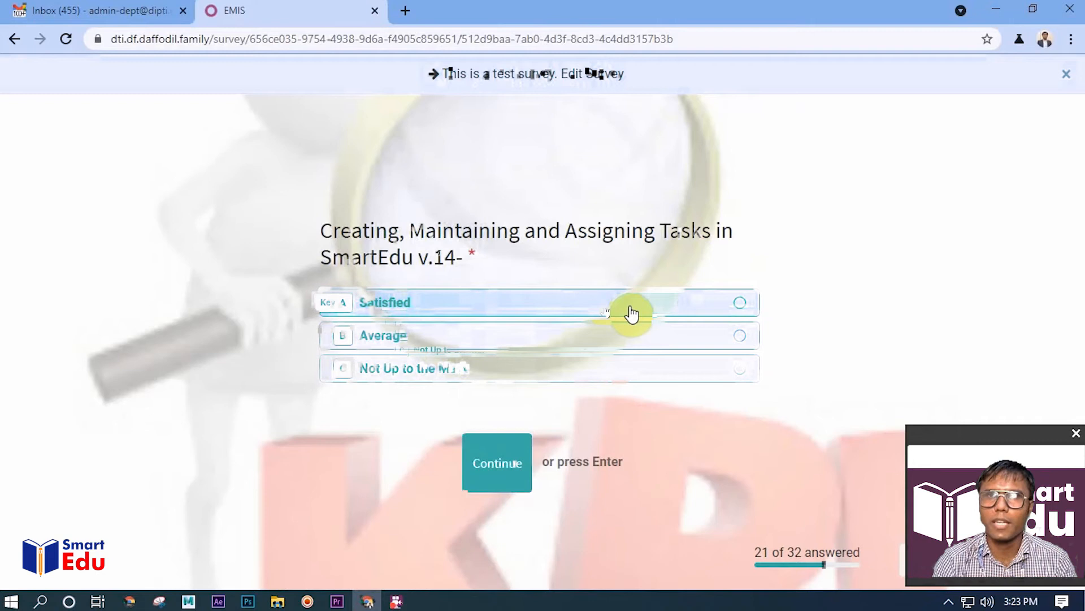
Rate SmartEdu task handling, Smart Board/Discuss module use and daily attendance as Satisfied, and answer the following question
{"action": "left_click", "coordinate": [631, 312]}
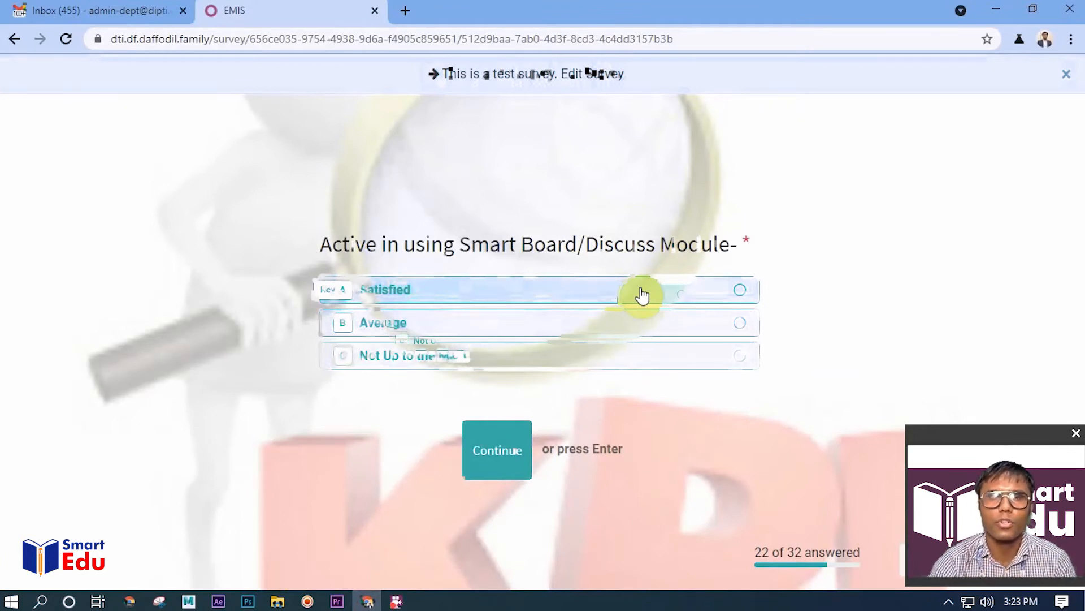
{"action": "left_click", "coordinate": [641, 294]}
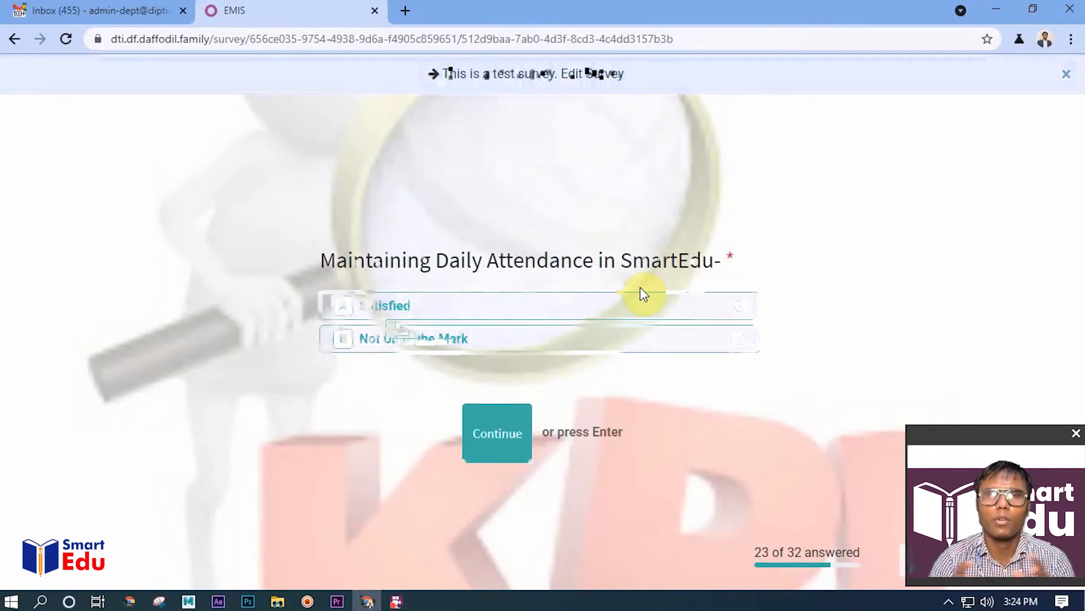
{"action": "left_click", "coordinate": [635, 306]}
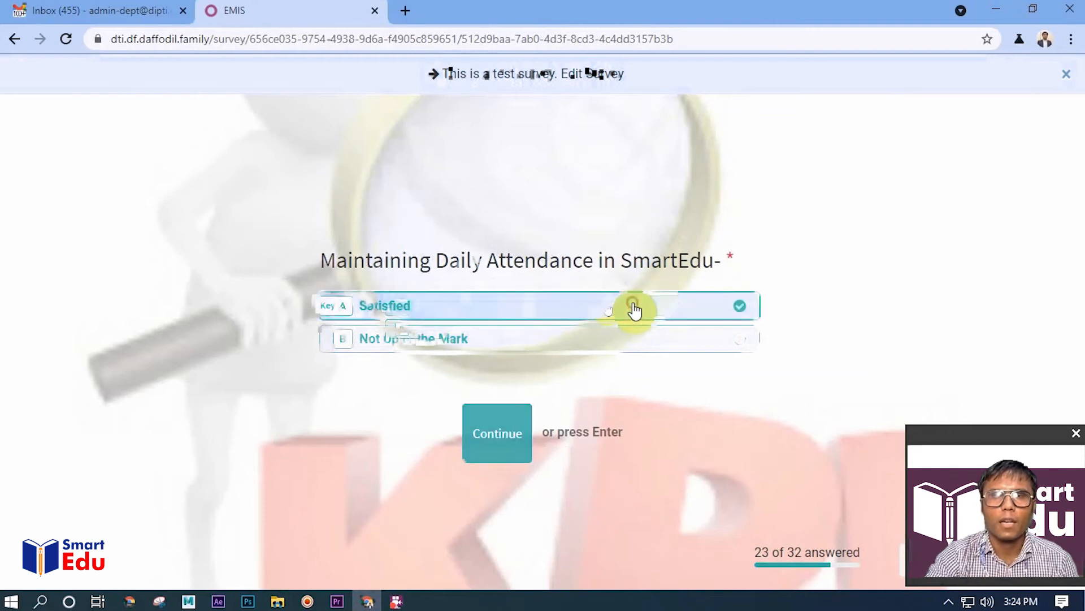
{"action": "left_click", "coordinate": [635, 308]}
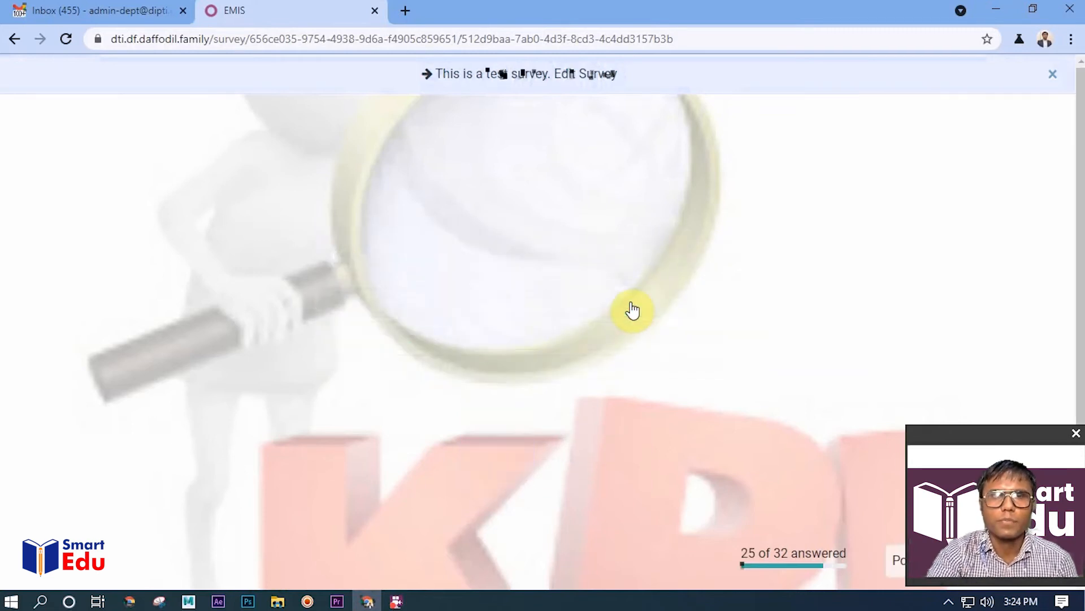
Rate the value addition/contribution as Satisfied and choose Under Graduation/Diploma/HSC as the academic qualification
{"action": "left_click", "coordinate": [633, 310]}
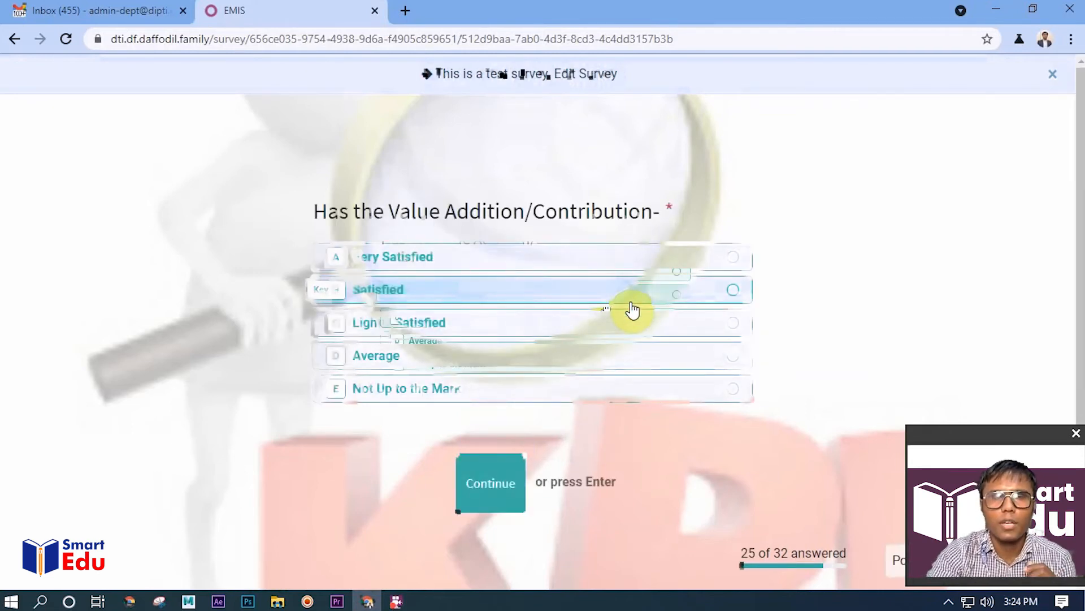
{"action": "left_click", "coordinate": [654, 295]}
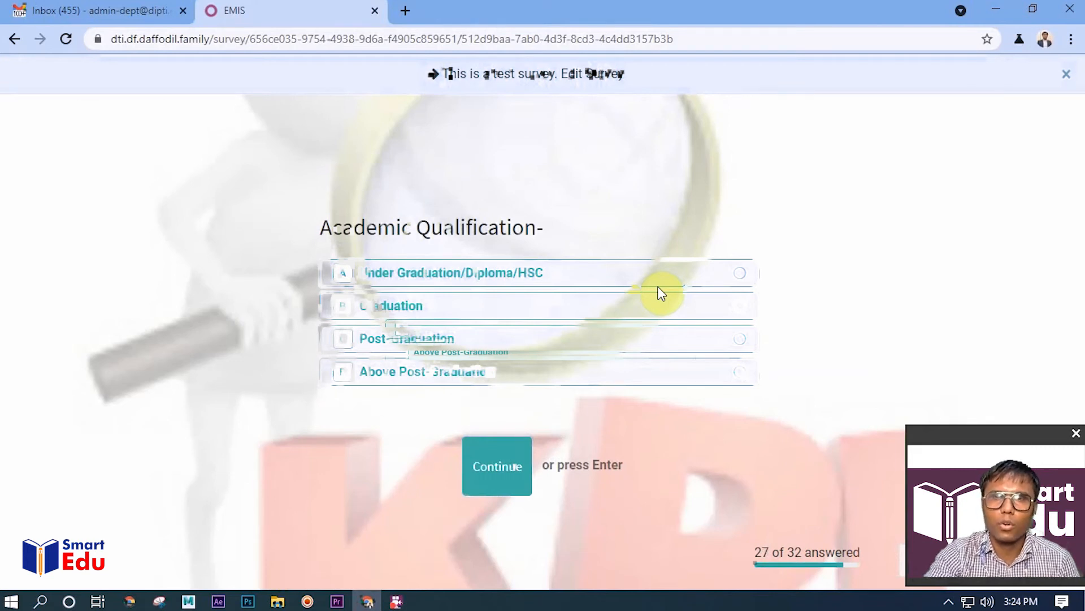
{"action": "left_click", "coordinate": [659, 277]}
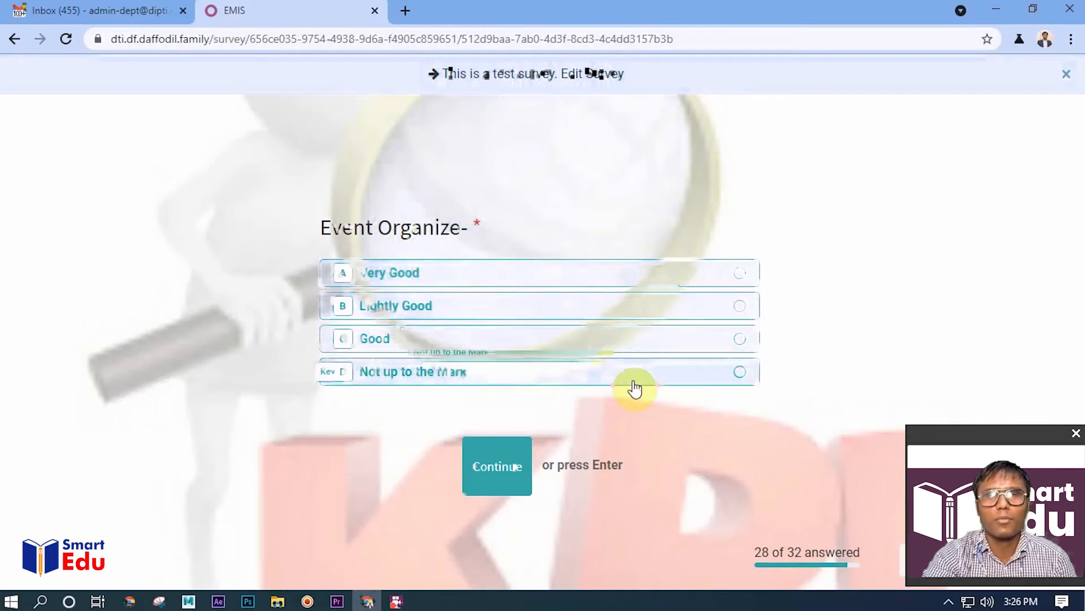
Rate event organizing and training as Very Good, extra office time as Good and automation promptness as Satisfied, and submit the survey
{"action": "left_click", "coordinate": [636, 282]}
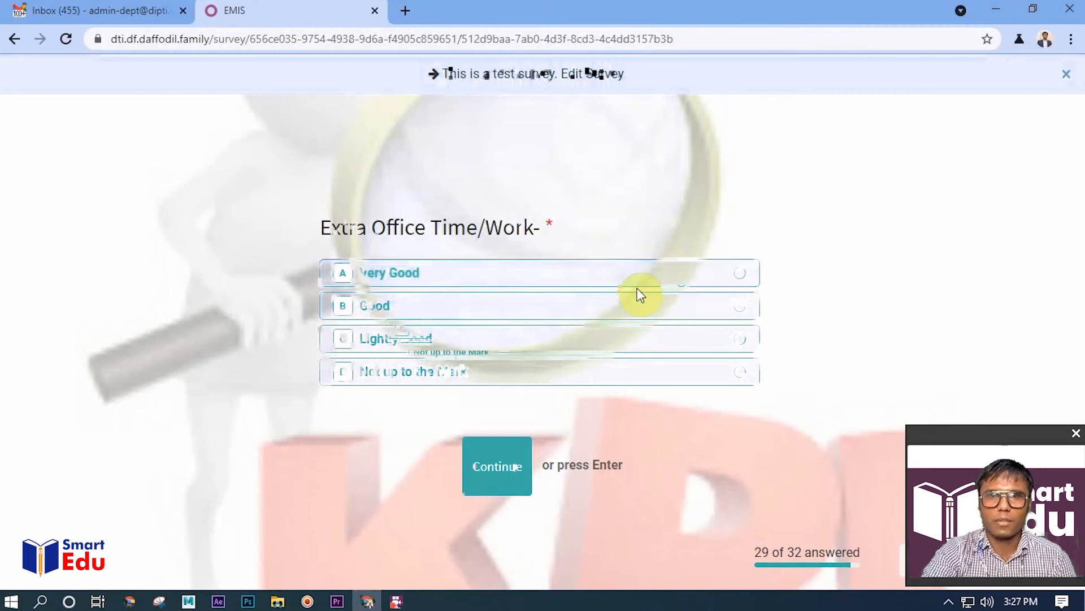
{"action": "left_click", "coordinate": [624, 318]}
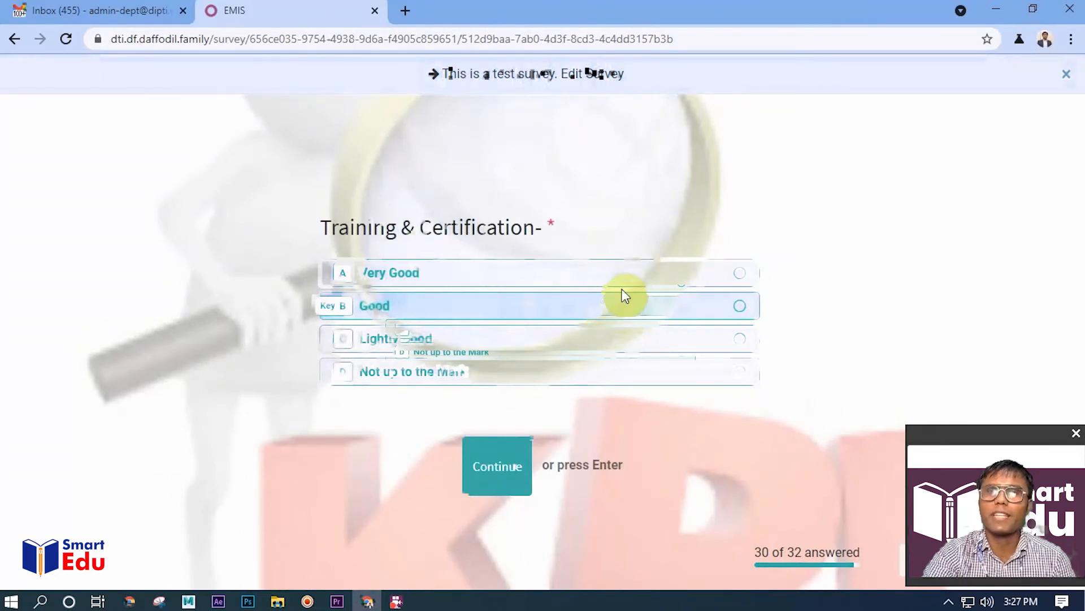
{"action": "left_click", "coordinate": [665, 277]}
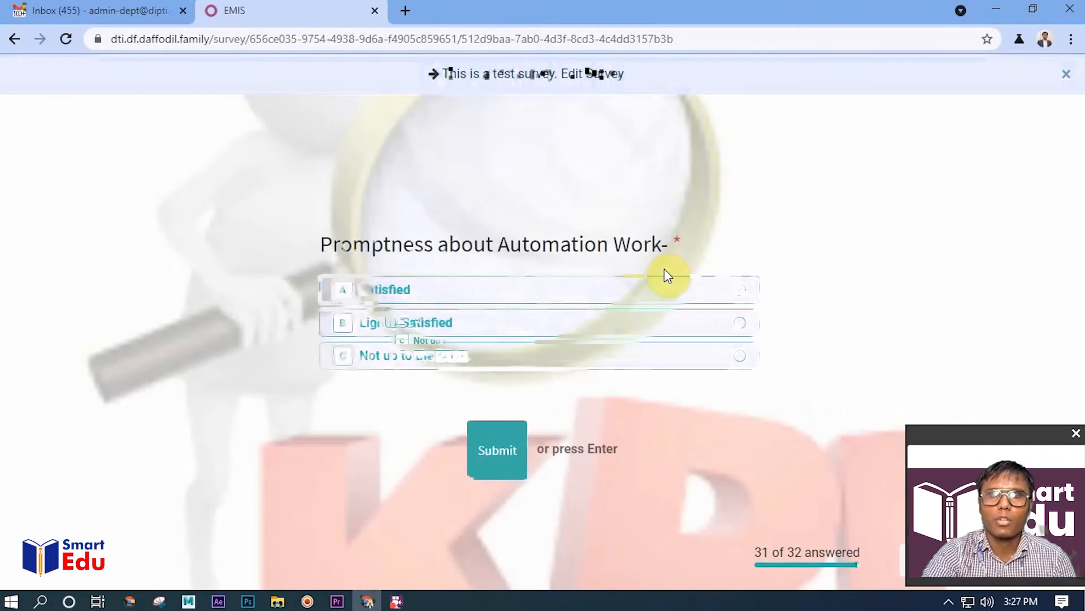
{"action": "left_click", "coordinate": [649, 299]}
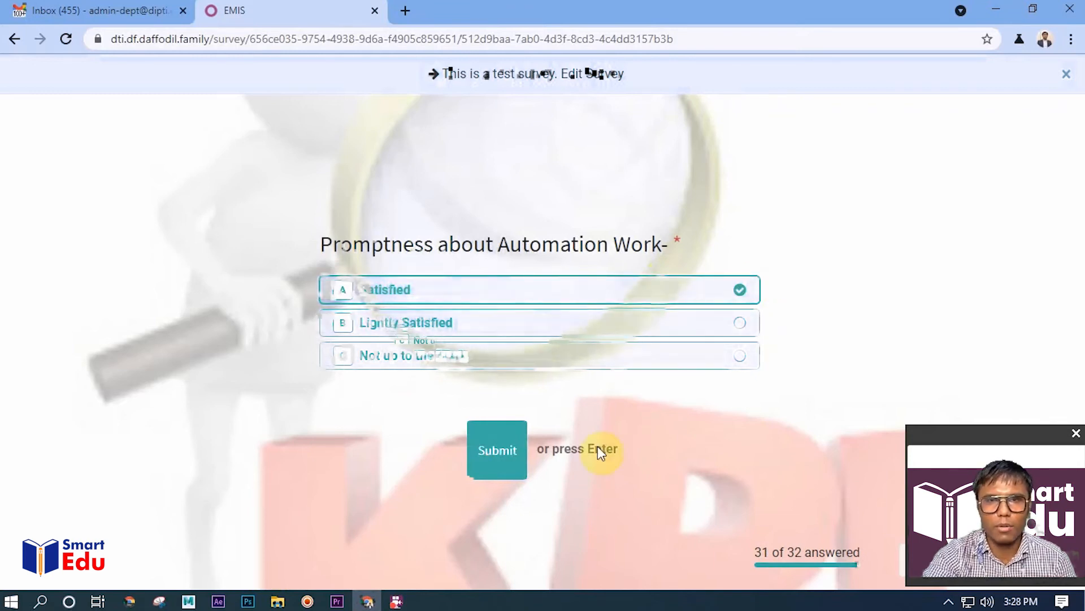
{"action": "left_click", "coordinate": [509, 452]}
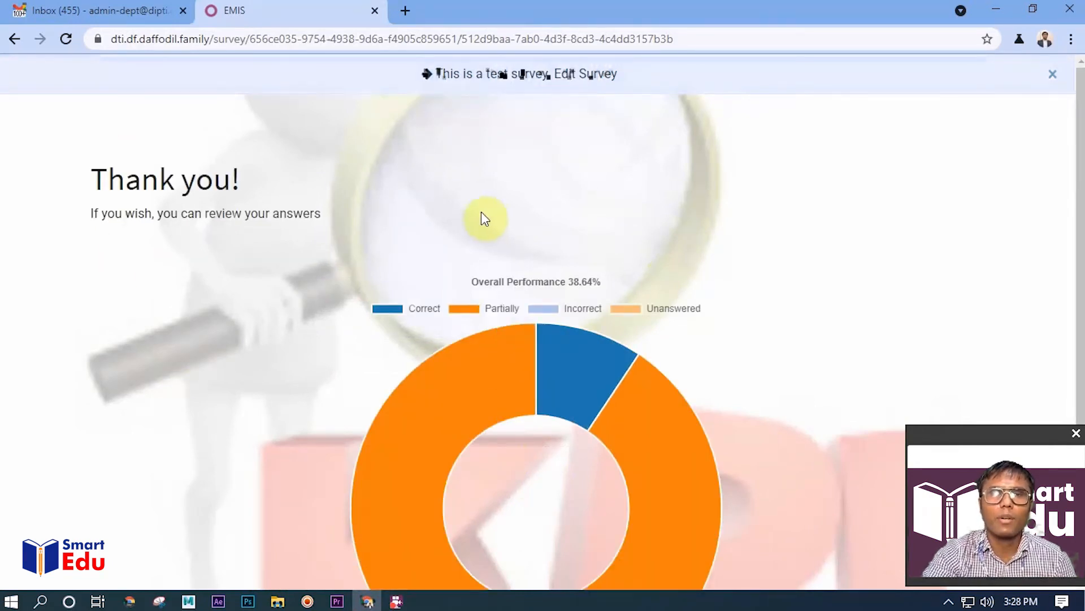
Examine the overall performance chart of the submitted test survey and return to the survey record
{"action": "scroll", "coordinate": [480, 215], "scroll_direction": "down", "scroll_amount": 3}
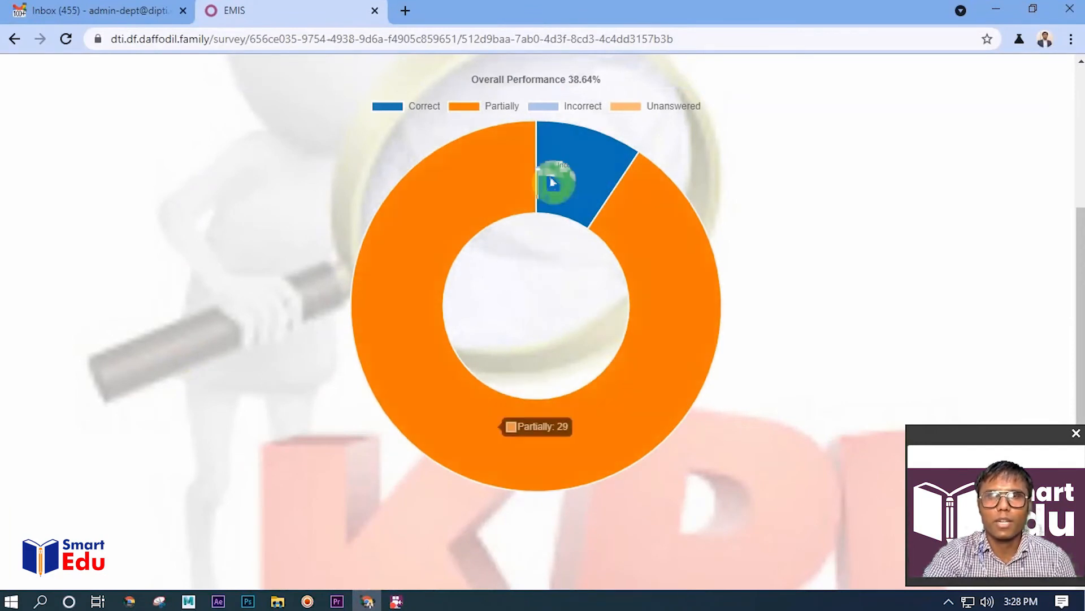
{"action": "scroll", "coordinate": [596, 322], "scroll_direction": "up", "scroll_amount": 3}
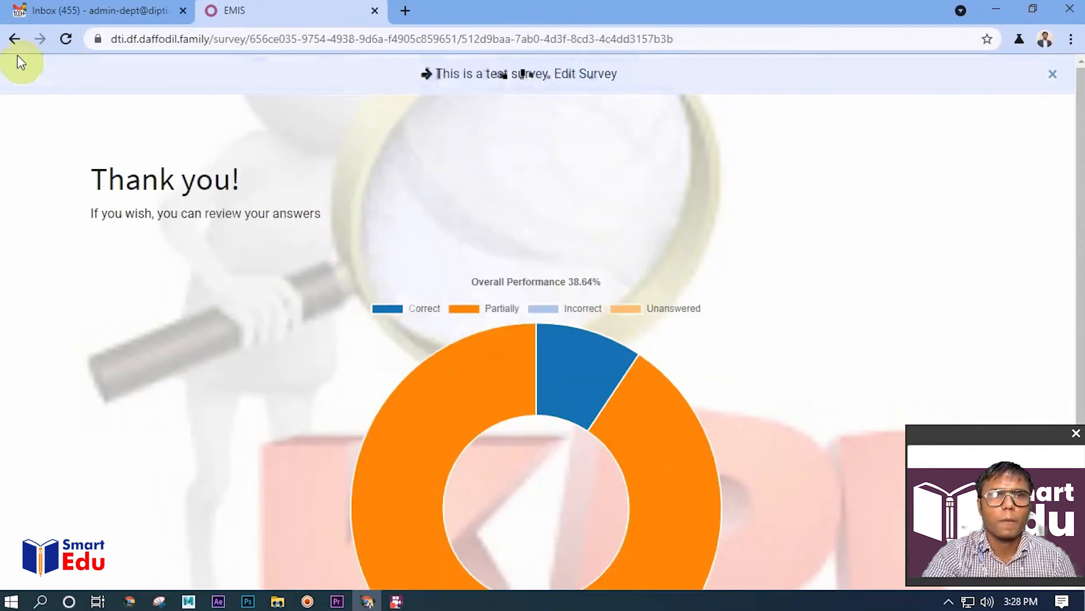
{"action": "left_click", "coordinate": [12, 39]}
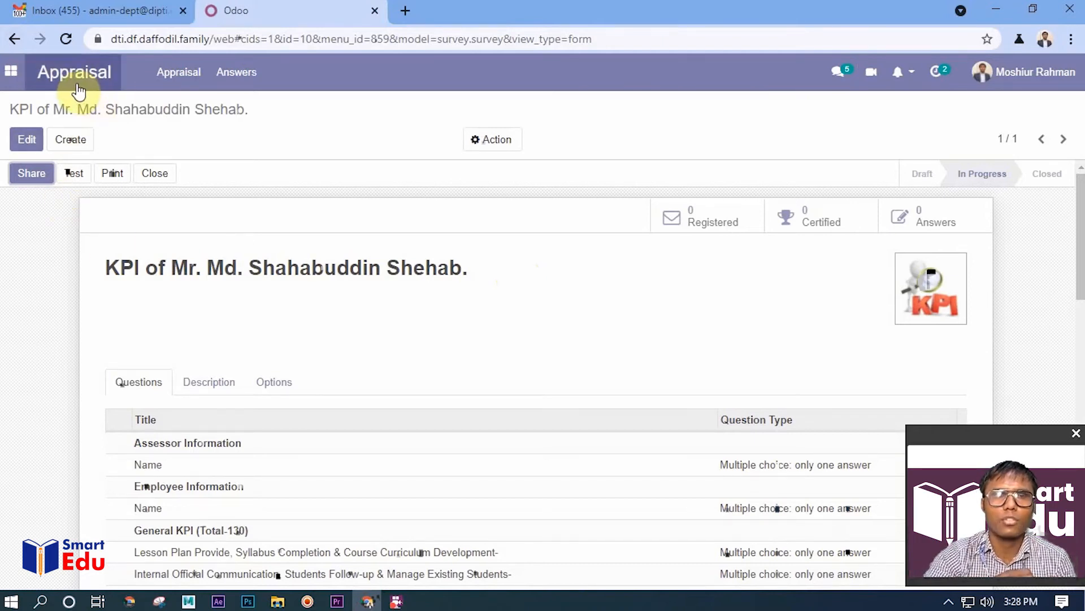
Open the survey answers list and inspect the participations of the tested KPI survey and the April, 21 ACR survey
{"action": "left_click", "coordinate": [243, 79]}
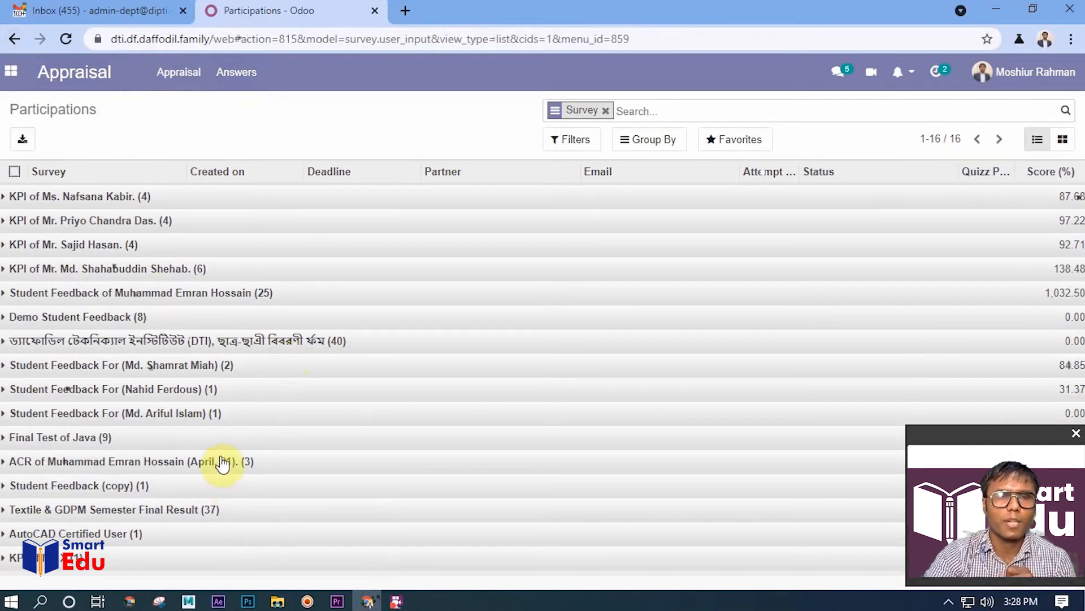
{"action": "left_click", "coordinate": [149, 269]}
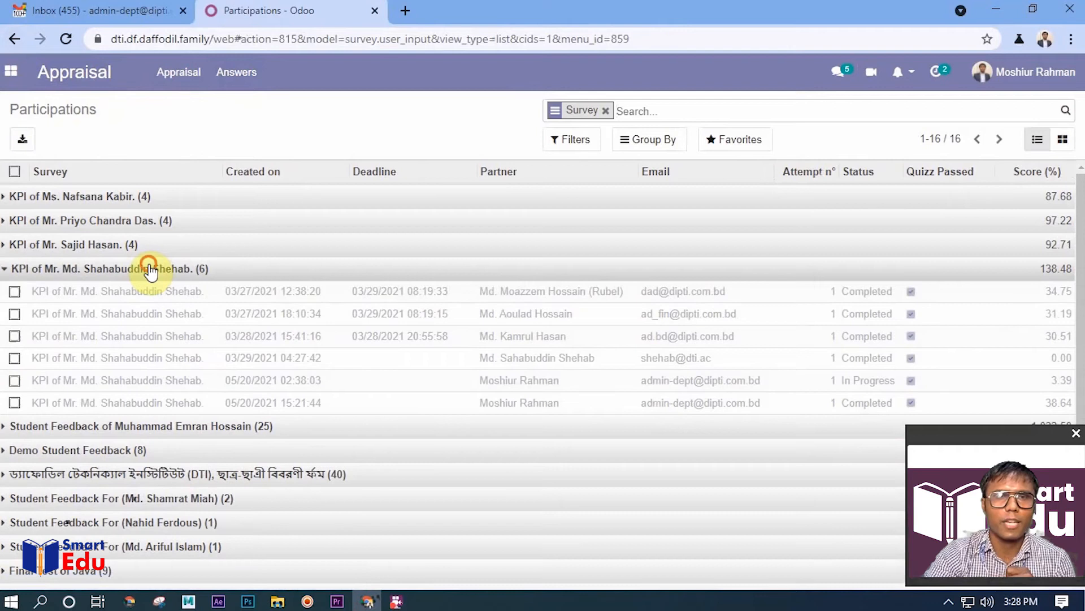
{"action": "left_click", "coordinate": [149, 269]}
{"action": "left_click", "coordinate": [215, 462]}
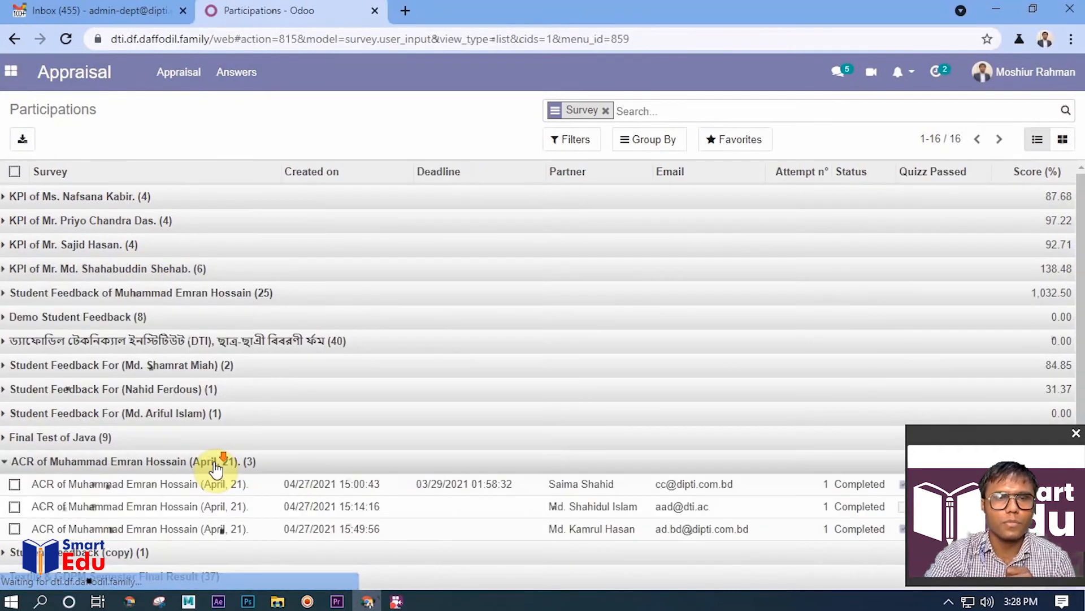
{"action": "scroll", "coordinate": [215, 463], "scroll_direction": "down", "scroll_amount": 1}
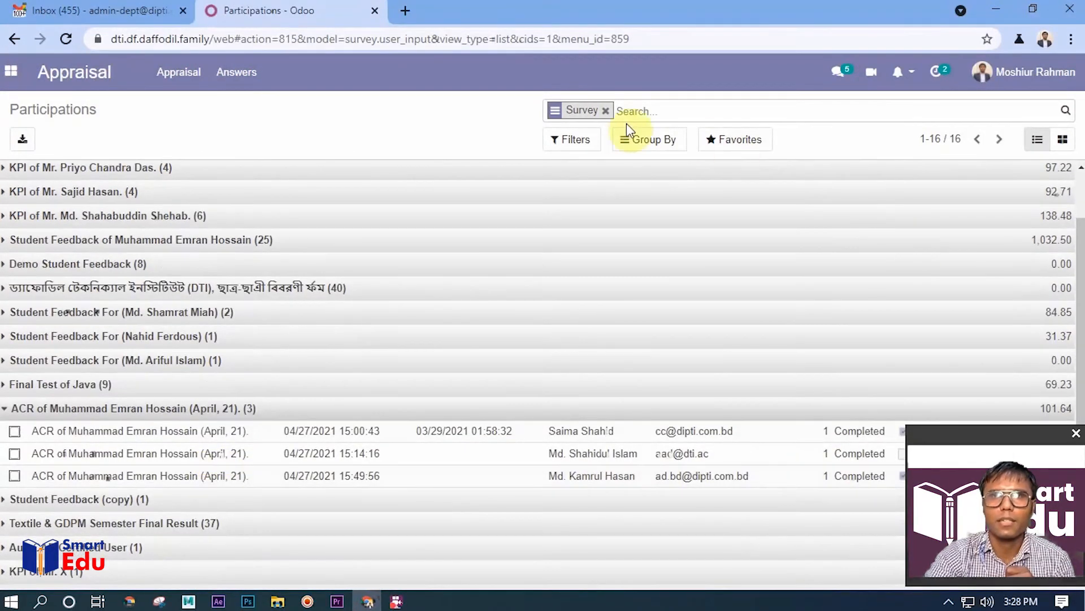
Remove the survey grouping, search the participations for acr surveys, and clear the search
{"action": "left_click", "coordinate": [605, 110]}
{"action": "type", "text": "acr"}
{"action": "key", "text": "Return"}
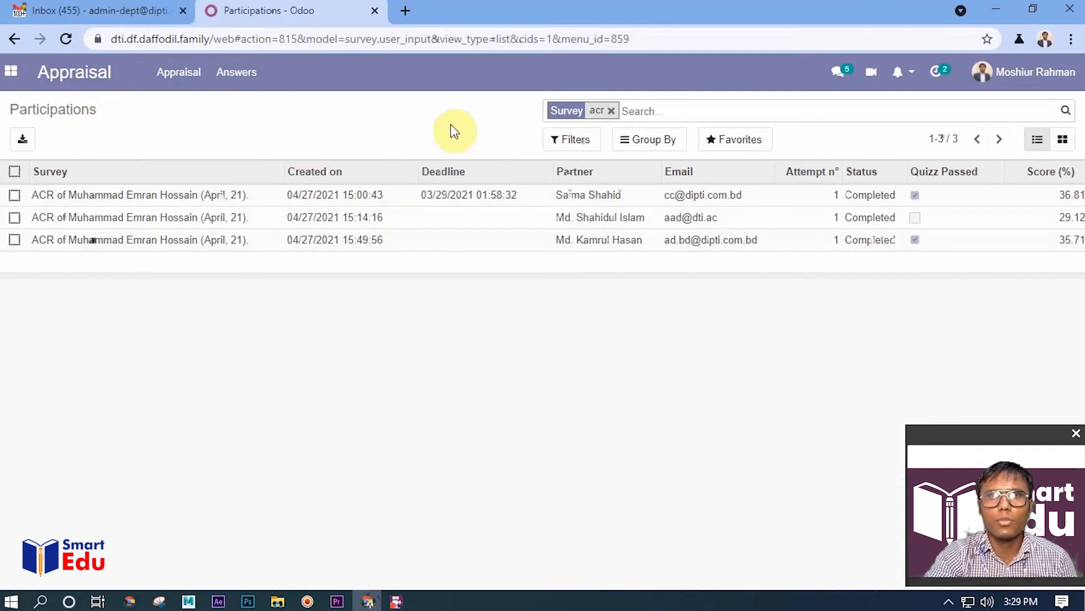
{"action": "left_click", "coordinate": [611, 110]}
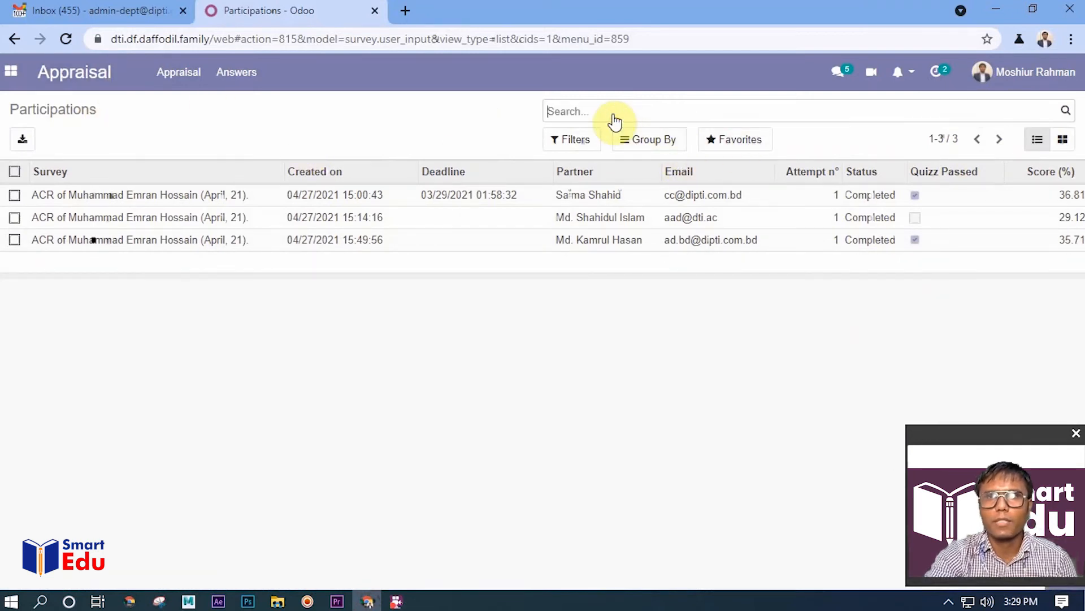
Group the participations by survey, expand the April, 21 ACR survey, and search the surveys for acr
{"action": "left_click", "coordinate": [653, 140]}
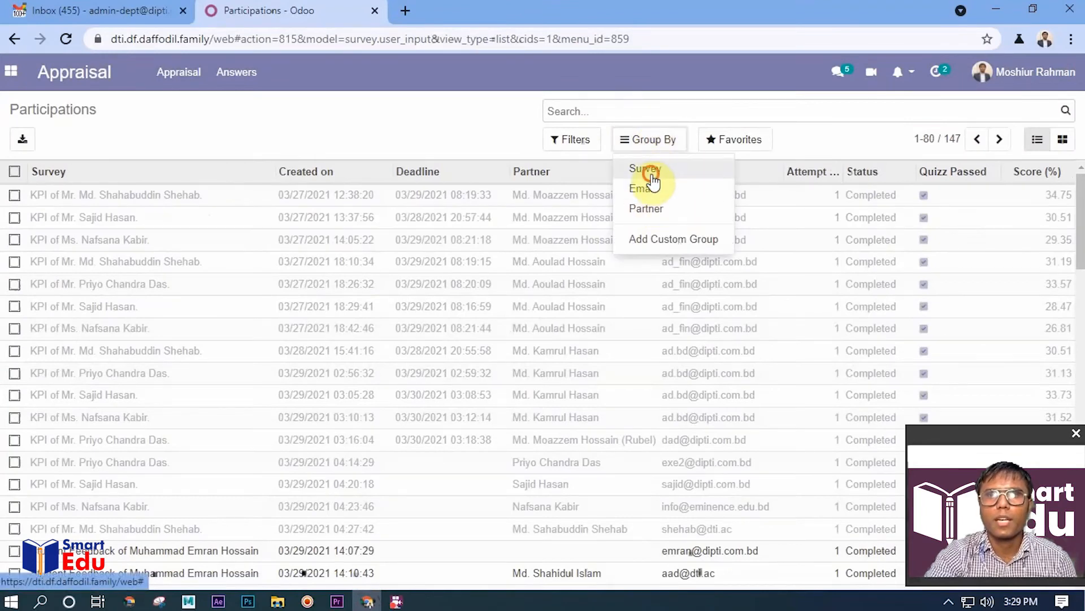
{"action": "left_click", "coordinate": [650, 172]}
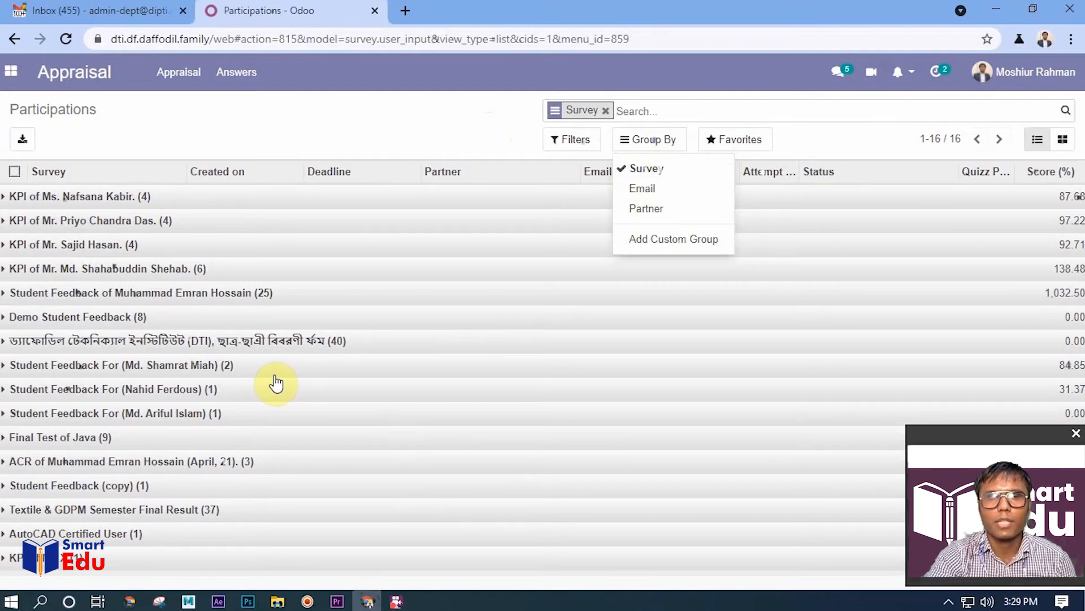
{"action": "left_click", "coordinate": [204, 461]}
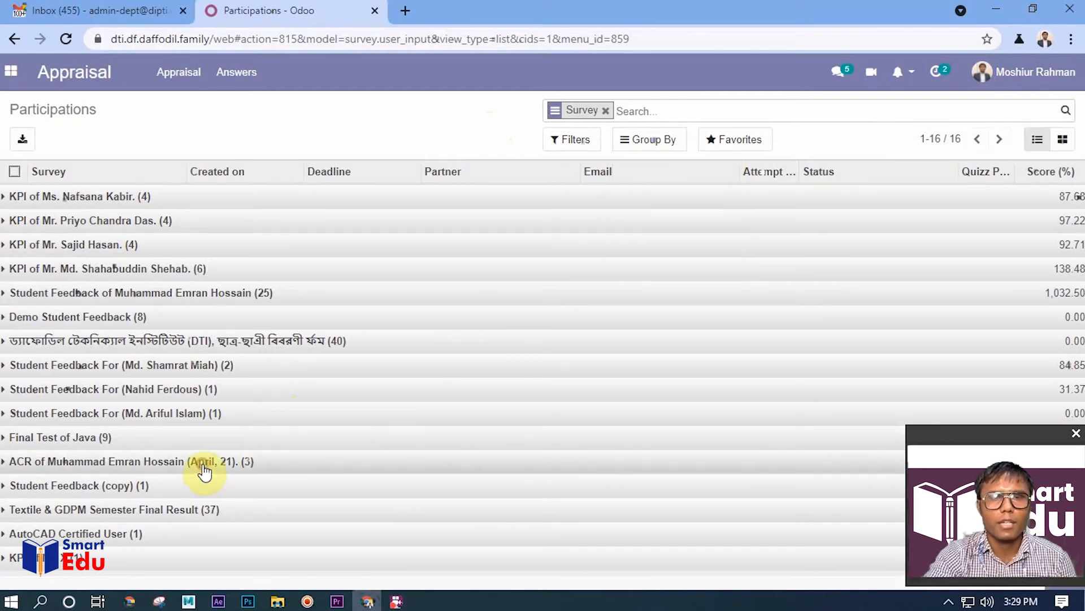
{"action": "left_click", "coordinate": [628, 111]}
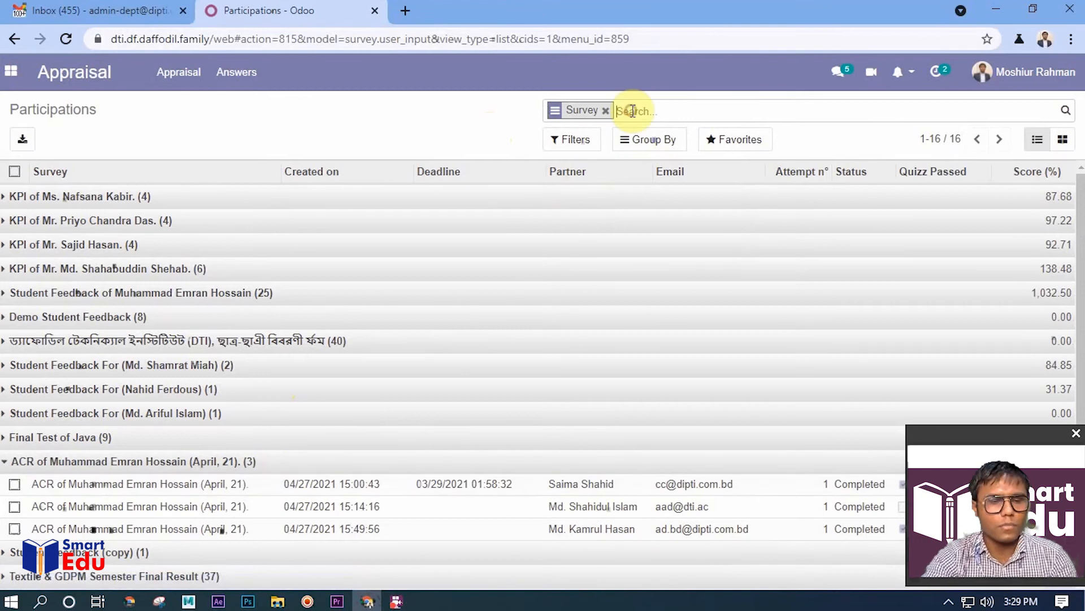
{"action": "type", "text": "acr"}
{"action": "key", "text": "Return"}
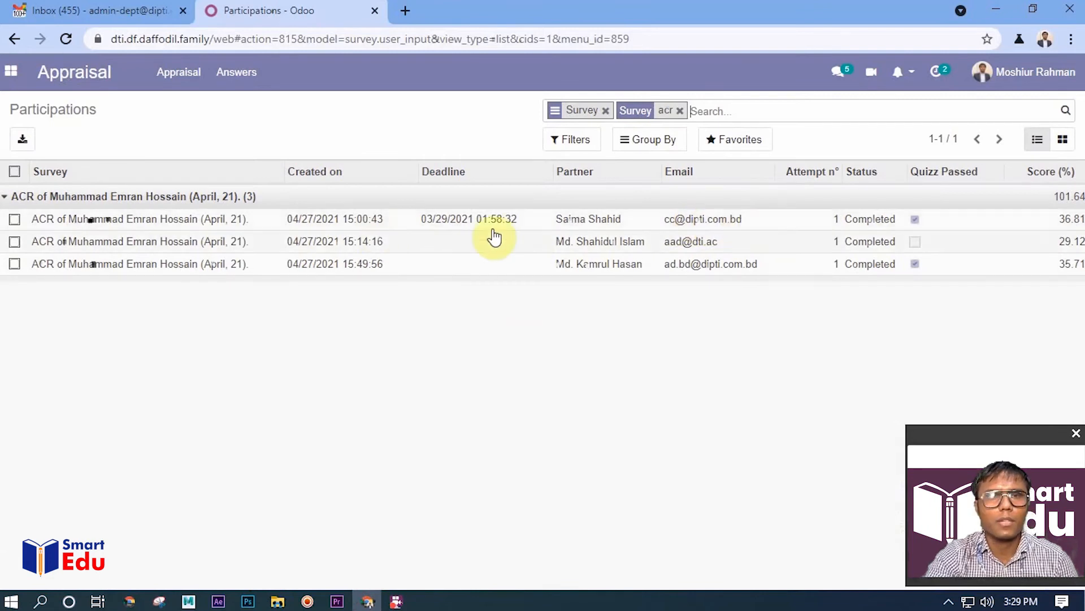
Open the first participation of the April, 21 ACR survey and examine its answers, question scores and overall score
{"action": "left_click", "coordinate": [542, 224]}
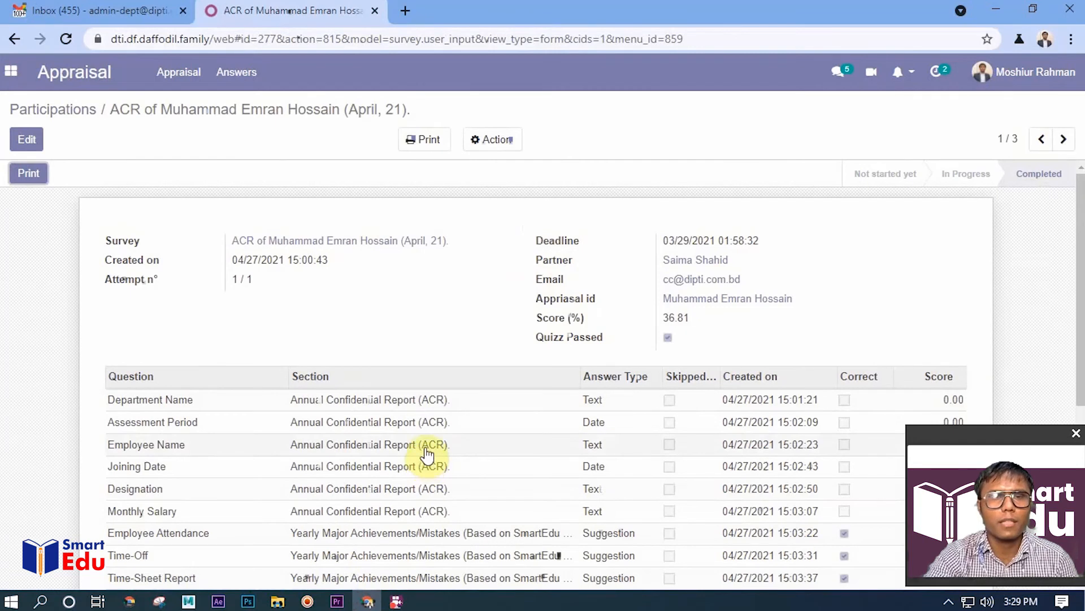
{"action": "scroll", "coordinate": [427, 452], "scroll_direction": "down", "scroll_amount": 3}
{"action": "scroll", "coordinate": [427, 452], "scroll_direction": "down", "scroll_amount": 2}
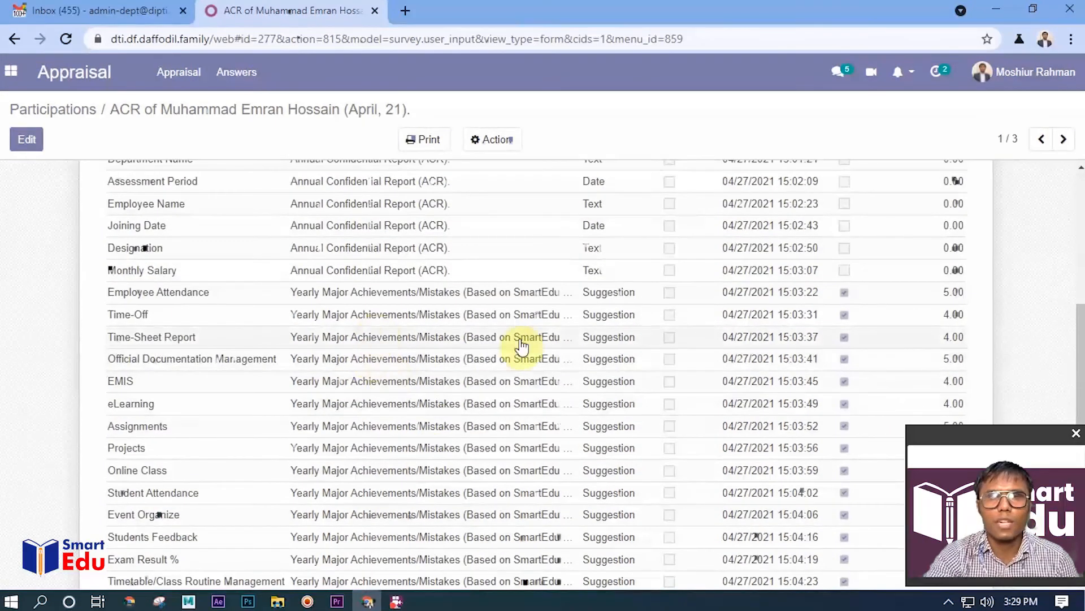
{"action": "scroll", "coordinate": [588, 359], "scroll_direction": "down", "scroll_amount": 2}
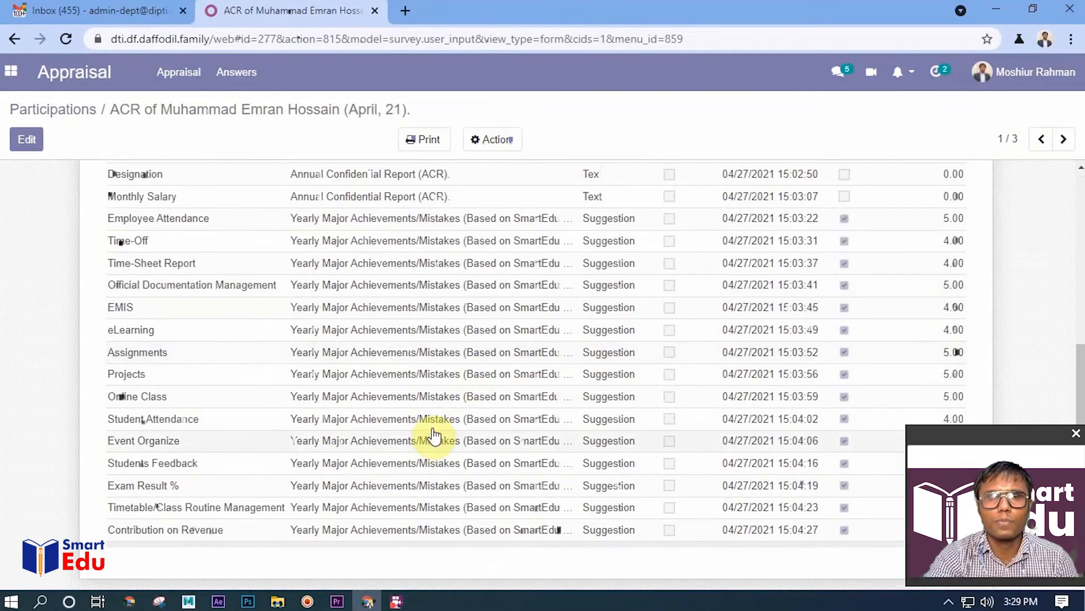
{"action": "scroll", "coordinate": [520, 417], "scroll_direction": "up", "scroll_amount": 3}
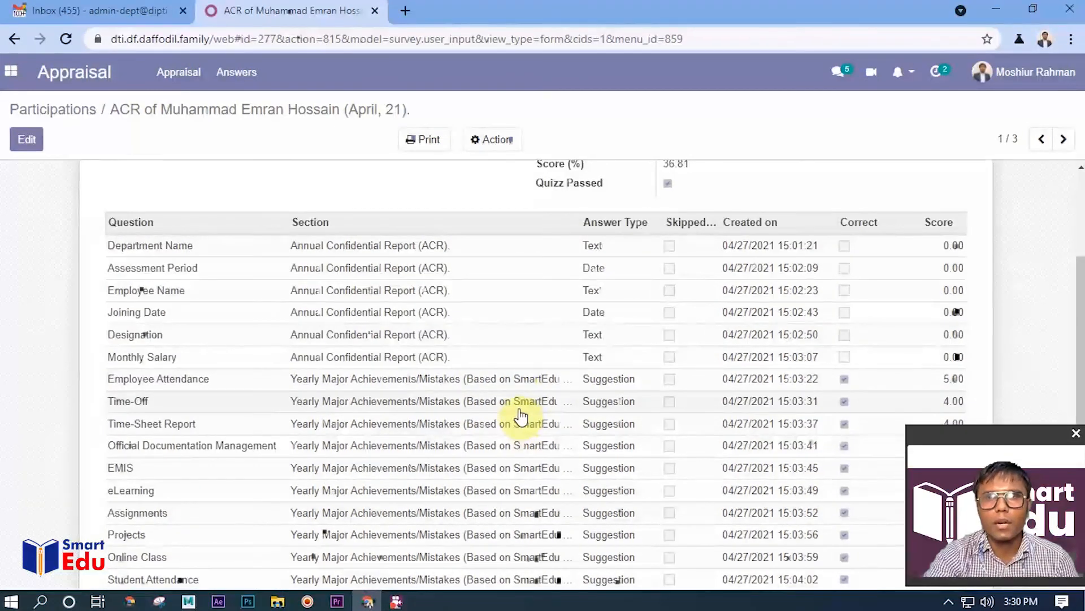
{"action": "scroll", "coordinate": [581, 435], "scroll_direction": "down", "scroll_amount": 3}
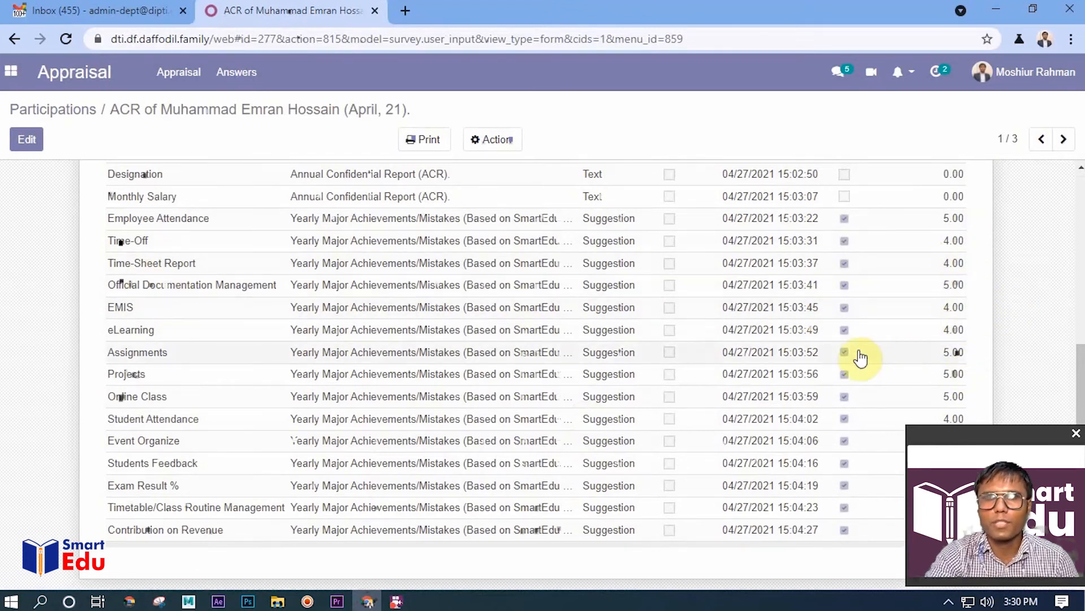
{"action": "scroll", "coordinate": [752, 390], "scroll_direction": "up", "scroll_amount": 5}
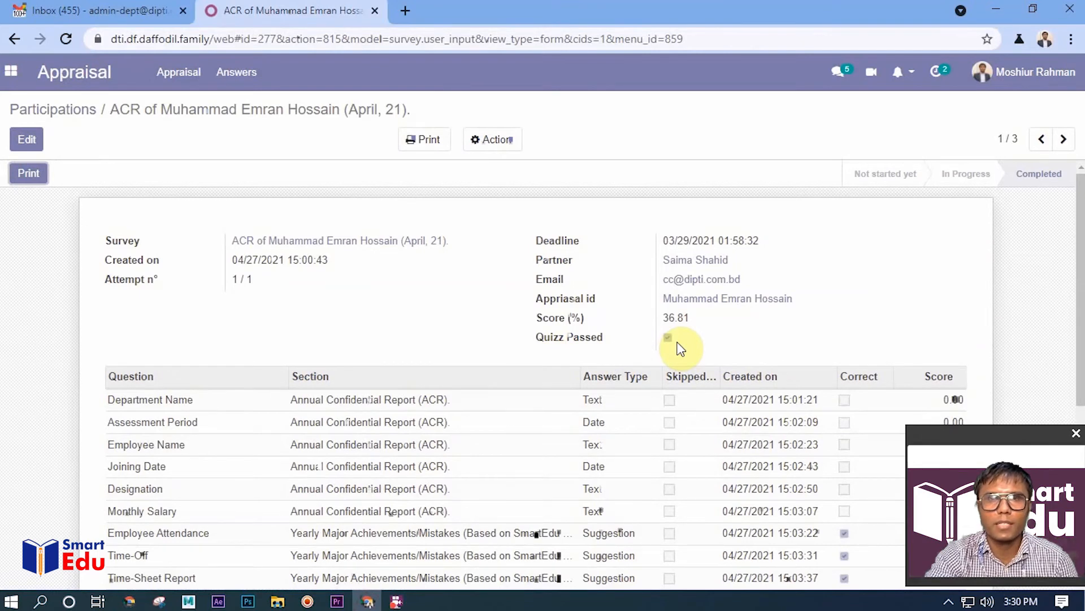
Generate the Certifications report for this ACR participation and read through the resulting certificate
{"action": "left_click", "coordinate": [430, 140]}
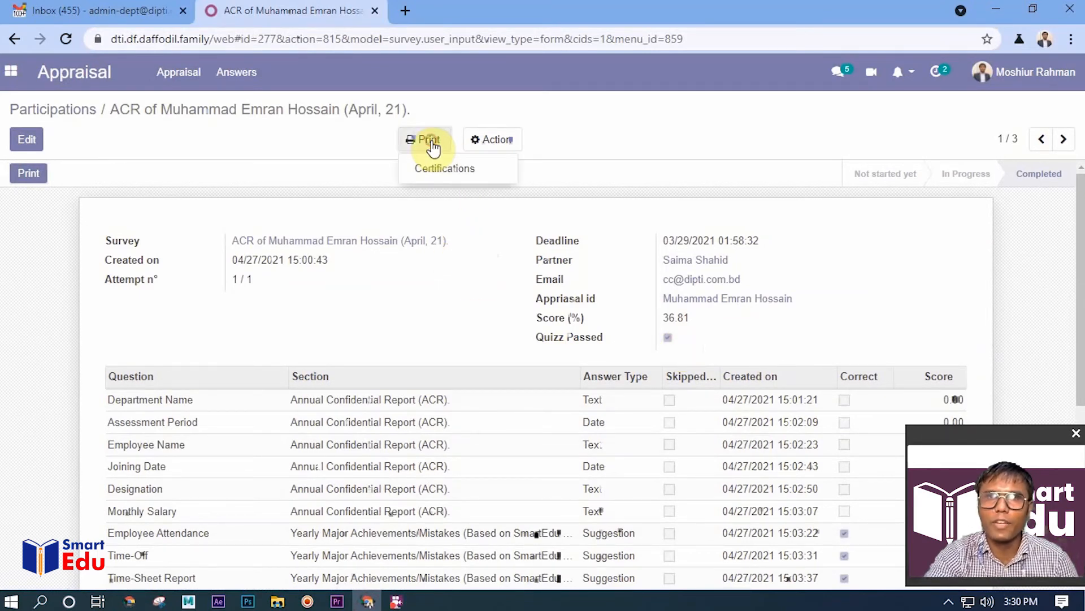
{"action": "left_click", "coordinate": [431, 182]}
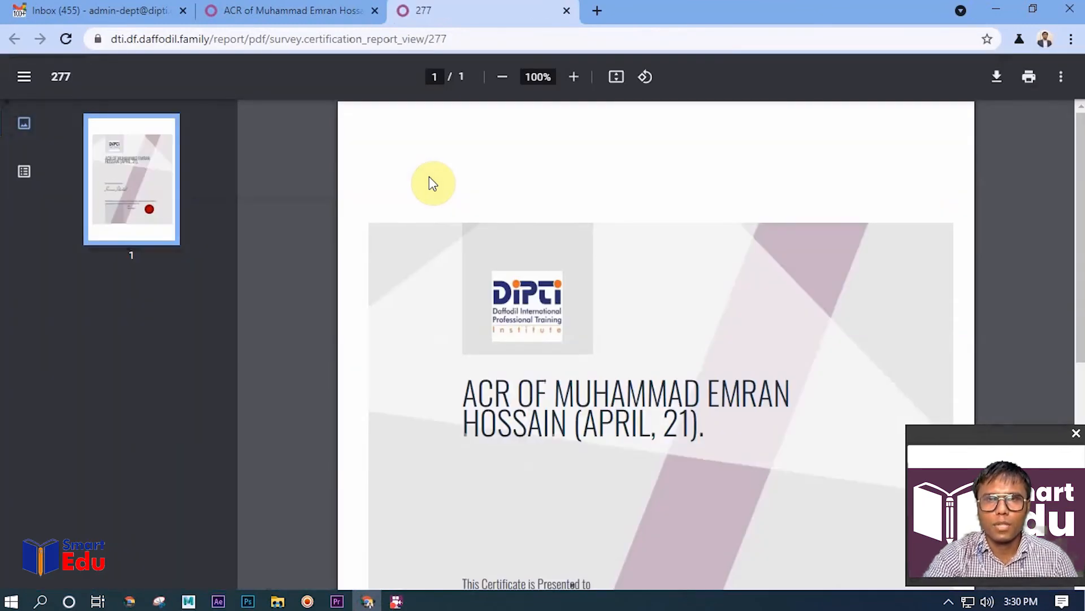
{"action": "scroll", "coordinate": [628, 390], "scroll_direction": "down", "scroll_amount": 6}
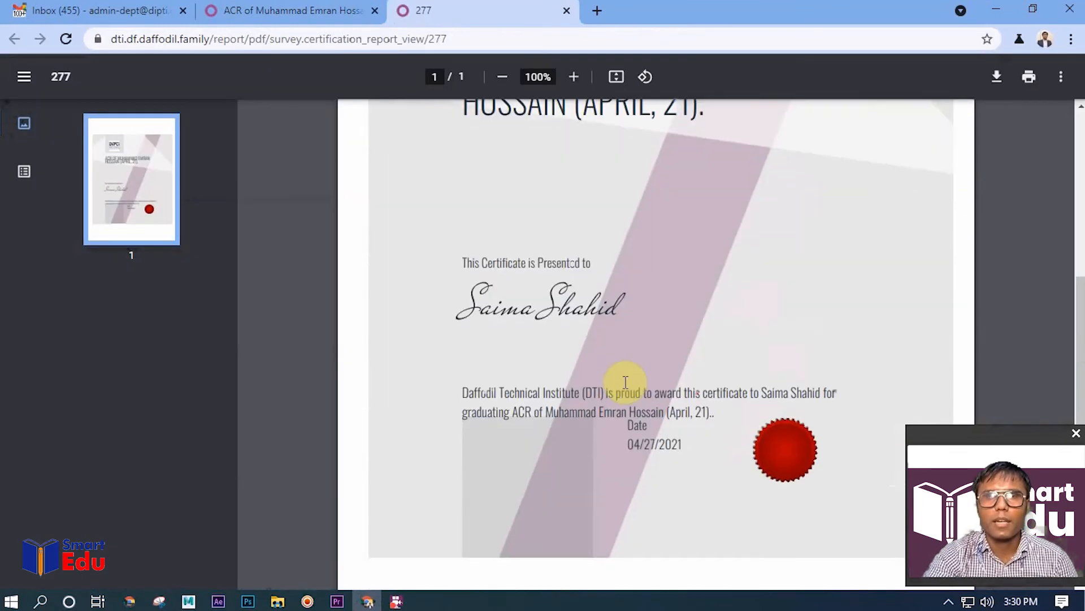
{"action": "scroll", "coordinate": [626, 382], "scroll_direction": "up", "scroll_amount": 2}
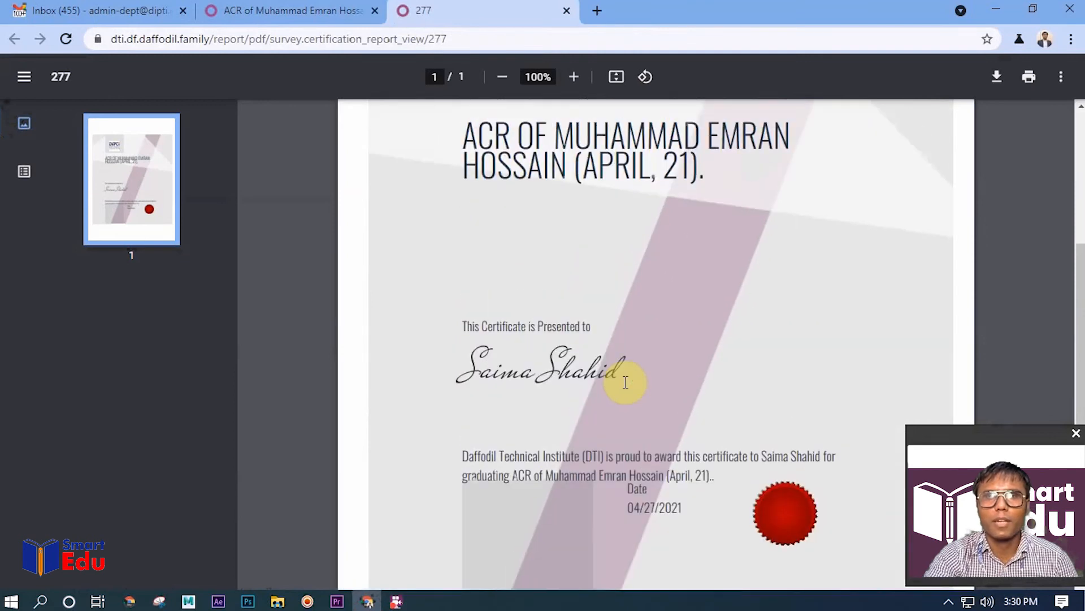
{"action": "scroll", "coordinate": [617, 405], "scroll_direction": "down", "scroll_amount": 3}
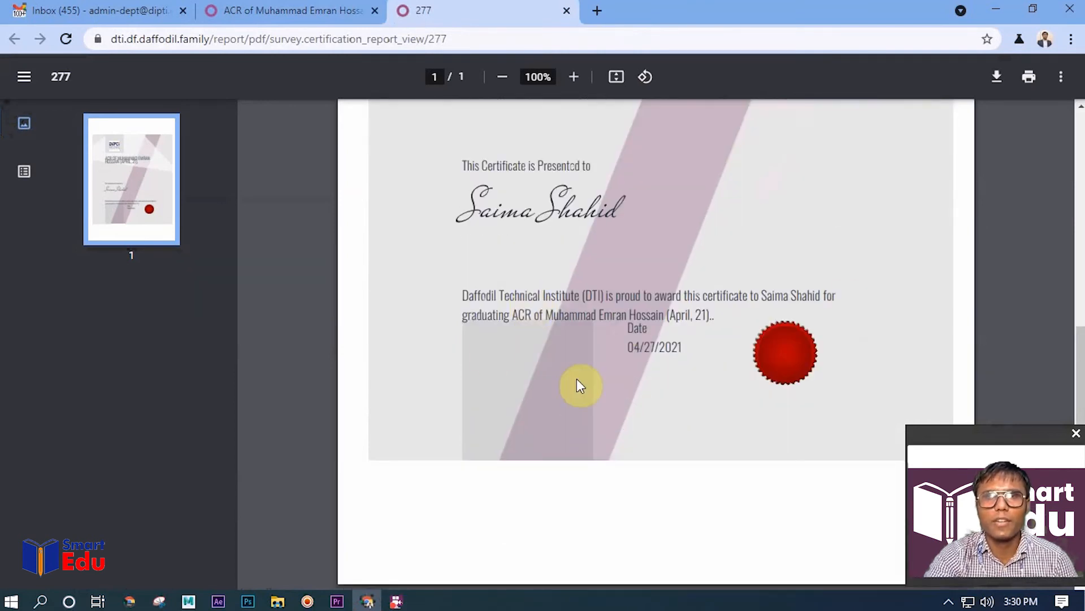
{"action": "left_click_drag", "start_coordinate": [469, 293], "coordinate": [735, 294]}
{"action": "scroll", "coordinate": [660, 392], "scroll_direction": "up", "scroll_amount": 7}
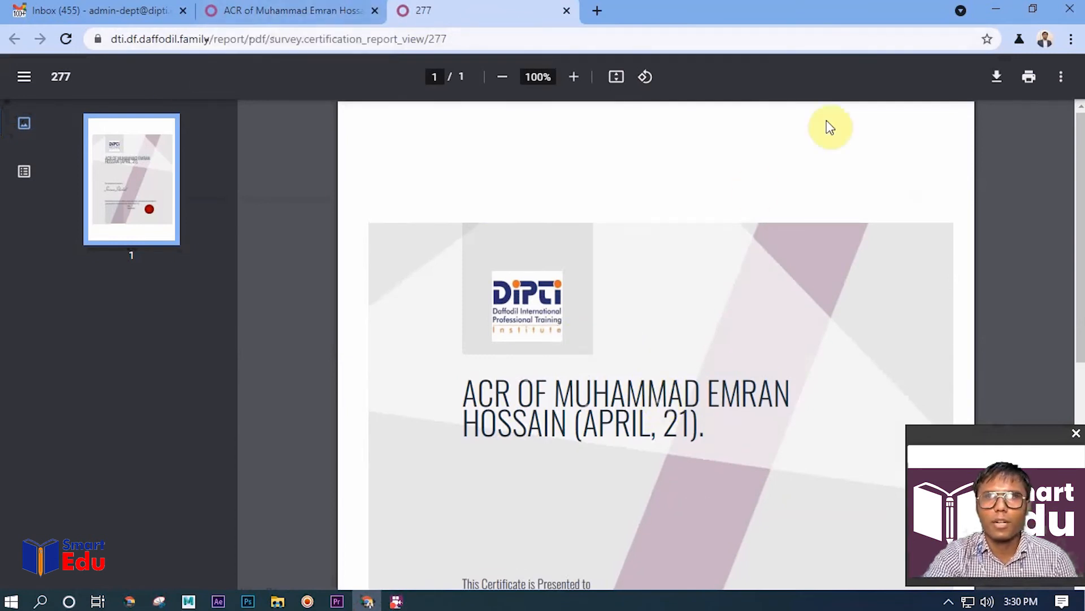
Preview printing the certificate, cancel the print, and return to the ACR participation record
{"action": "left_click", "coordinate": [1030, 77]}
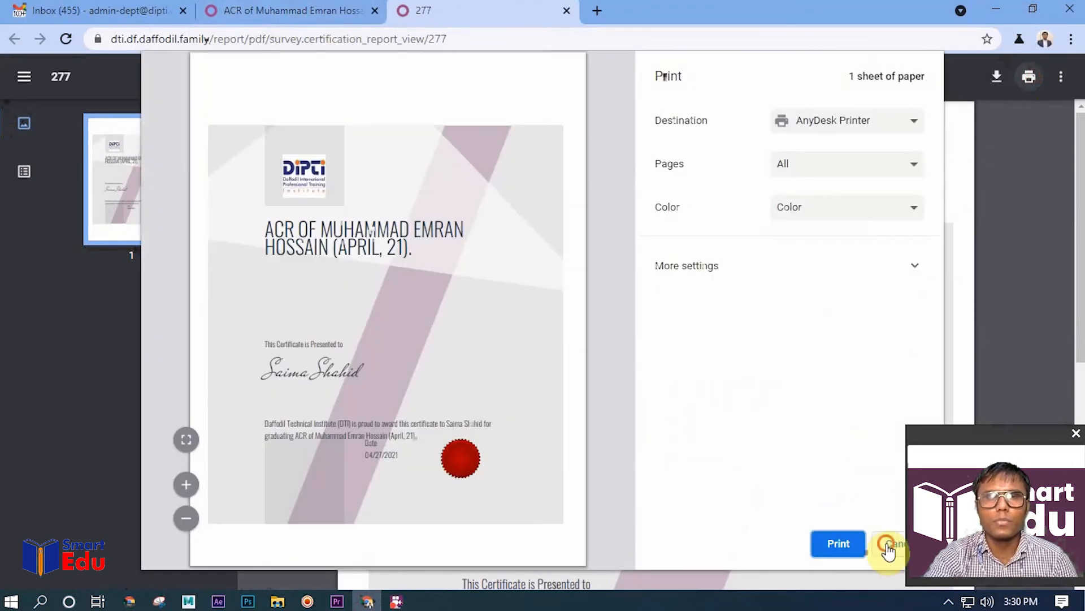
{"action": "left_click", "coordinate": [886, 546]}
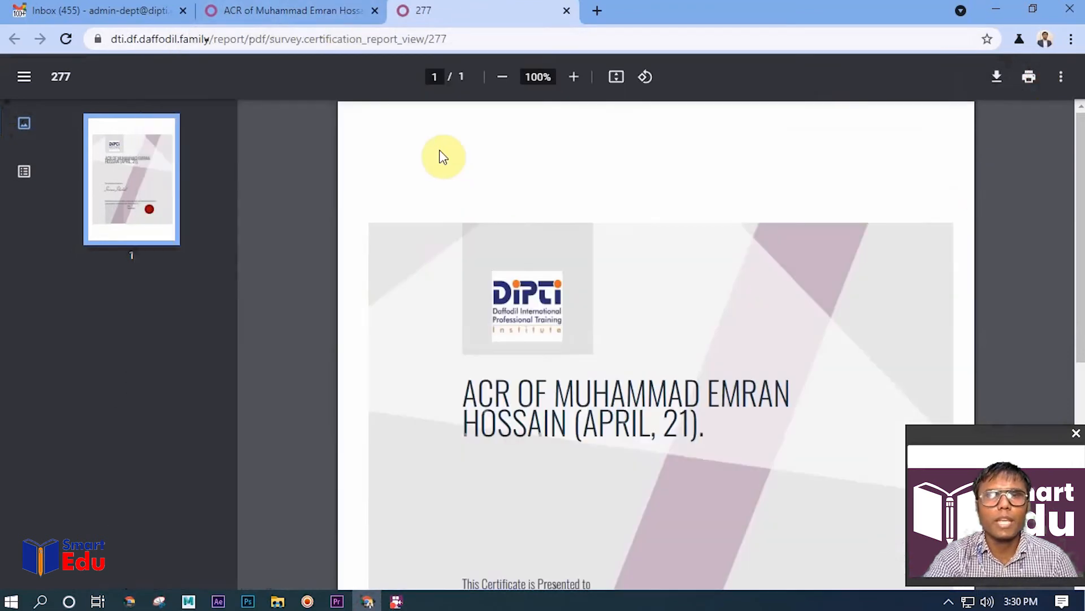
{"action": "left_click", "coordinate": [299, 10]}
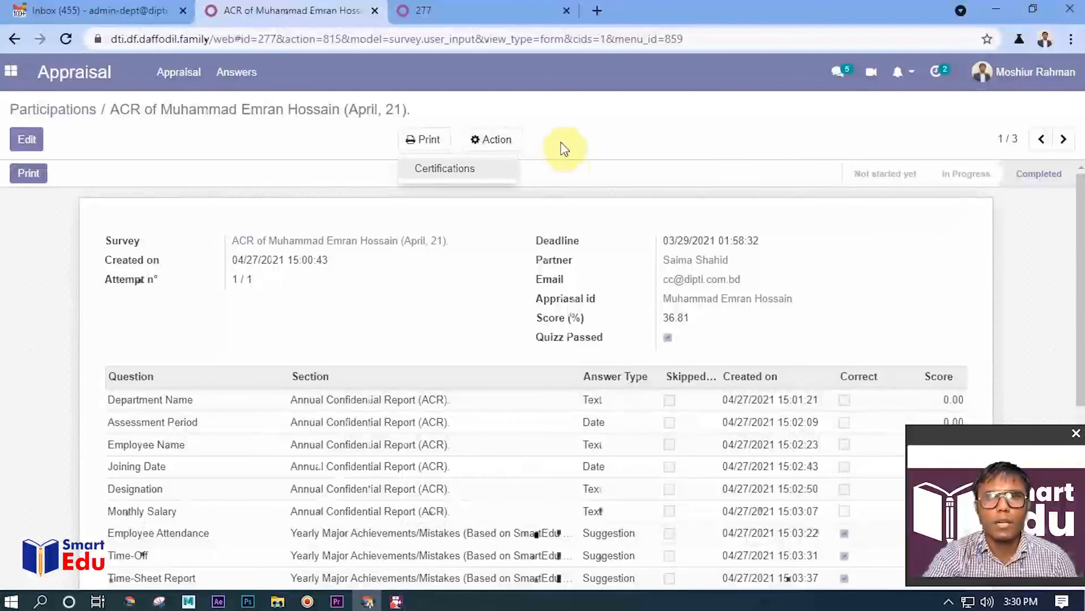
Open the employee appraisal in the Sent Mail stage and mark it as Done
{"action": "left_click", "coordinate": [221, 87]}
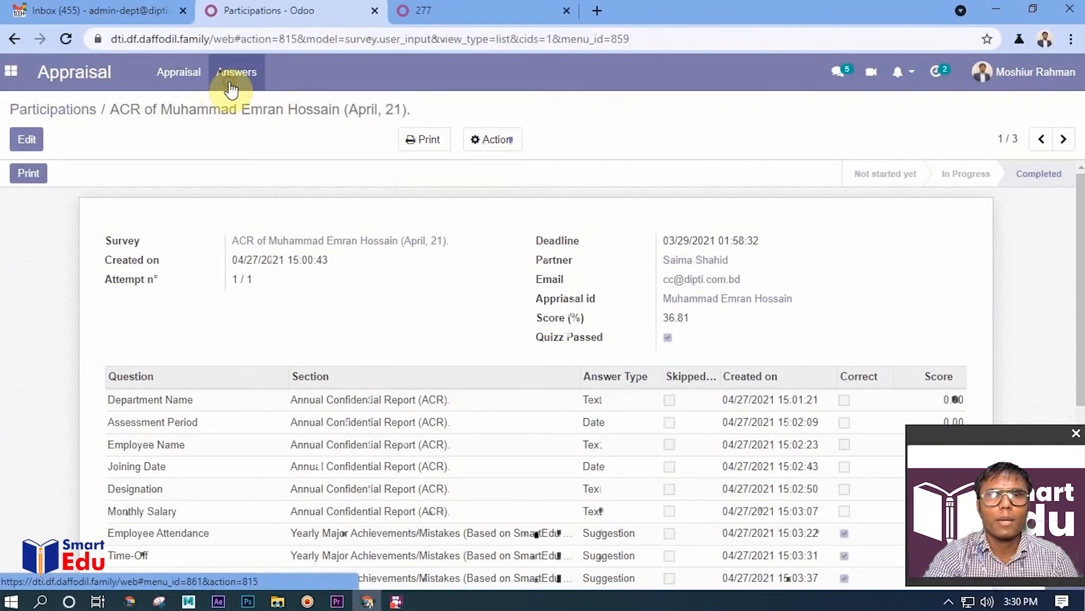
{"action": "left_click", "coordinate": [199, 84]}
{"action": "left_click", "coordinate": [411, 254]}
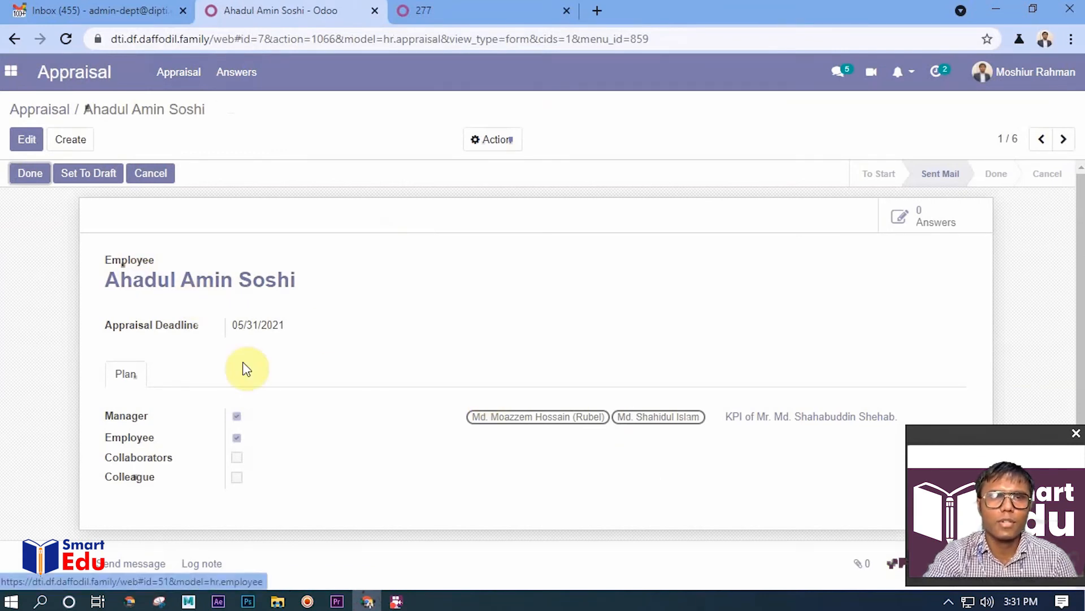
{"action": "left_click", "coordinate": [22, 171]}
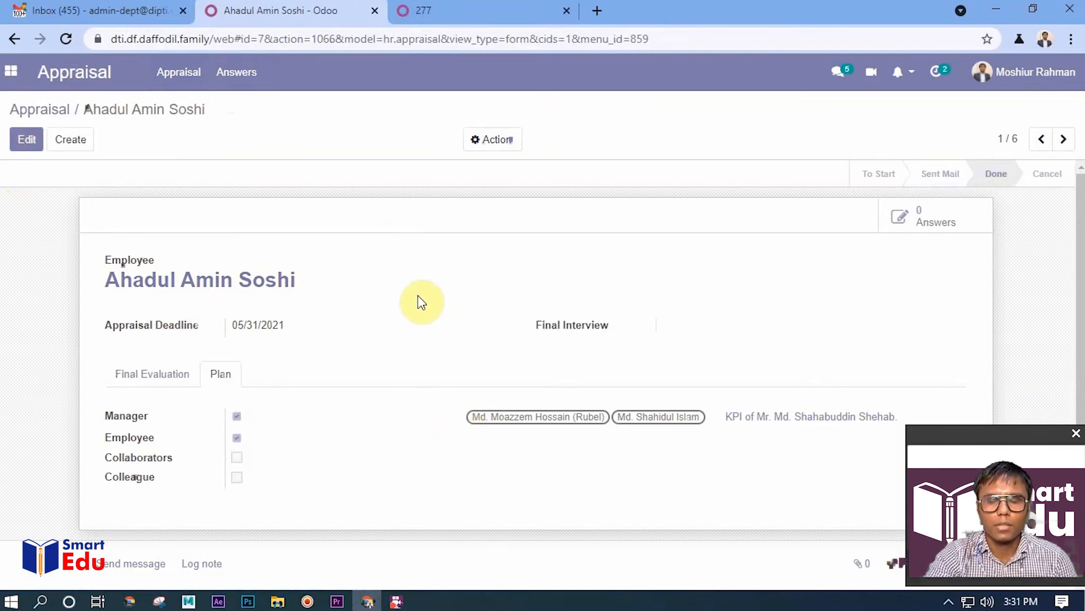
Return to the appraisal board, look through the Done stage, and reopen the appraisal with the 05/31/2021 deadline
{"action": "left_click", "coordinate": [46, 116]}
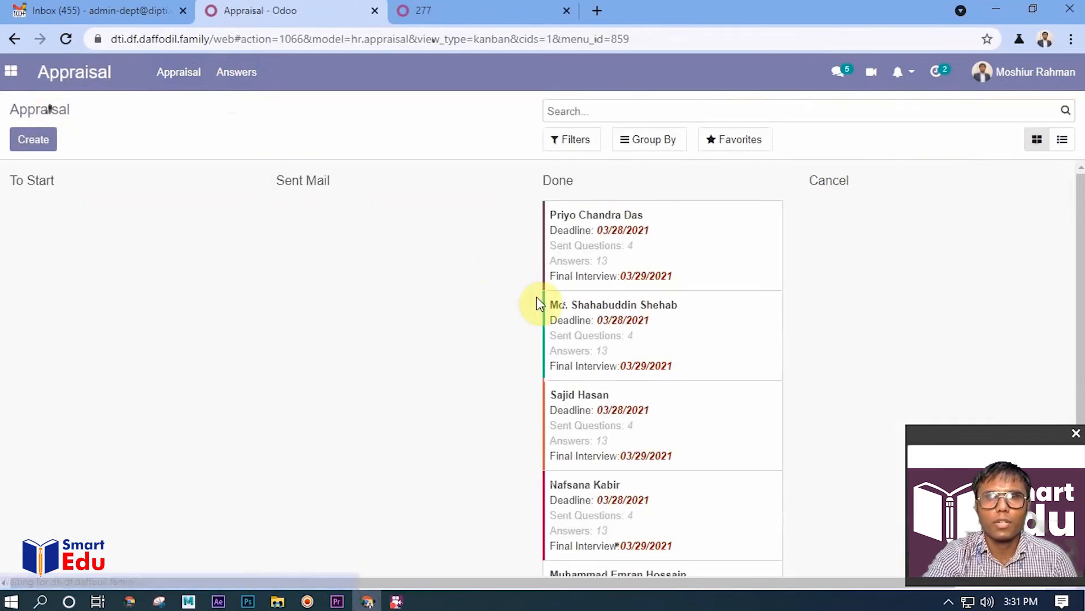
{"action": "scroll", "coordinate": [715, 435], "scroll_direction": "down", "scroll_amount": 3}
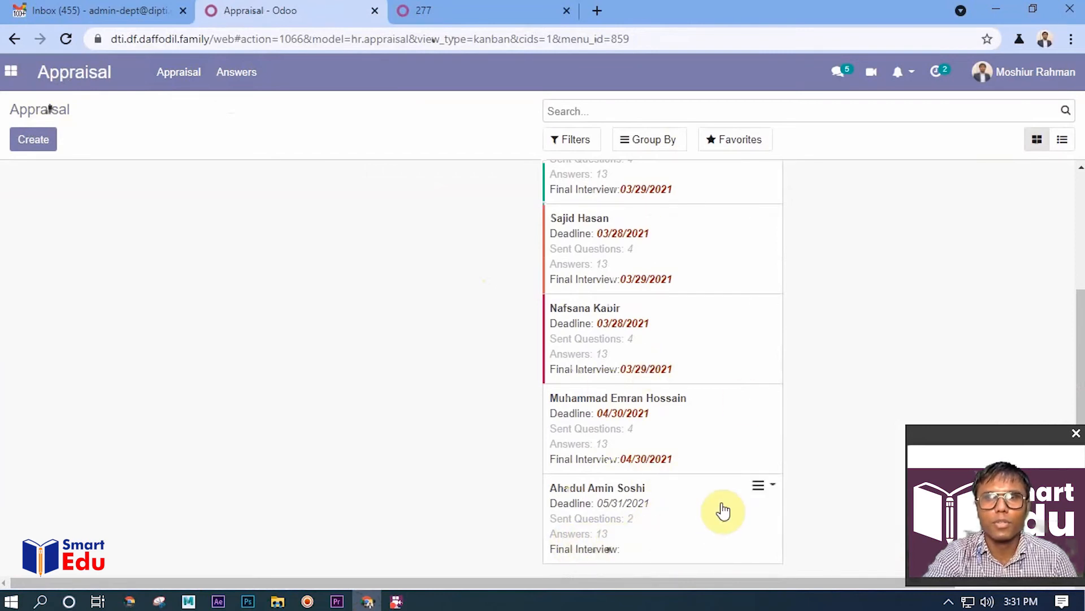
{"action": "scroll", "coordinate": [721, 513], "scroll_direction": "up", "scroll_amount": 3}
{"action": "scroll", "coordinate": [719, 518], "scroll_direction": "down", "scroll_amount": 3}
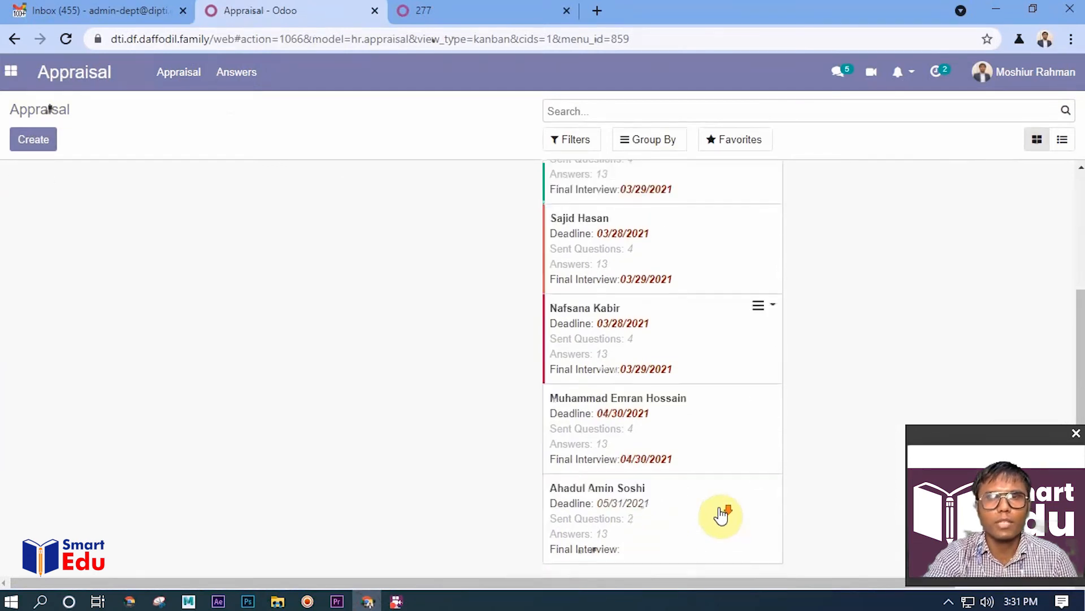
{"action": "left_click", "coordinate": [718, 520]}
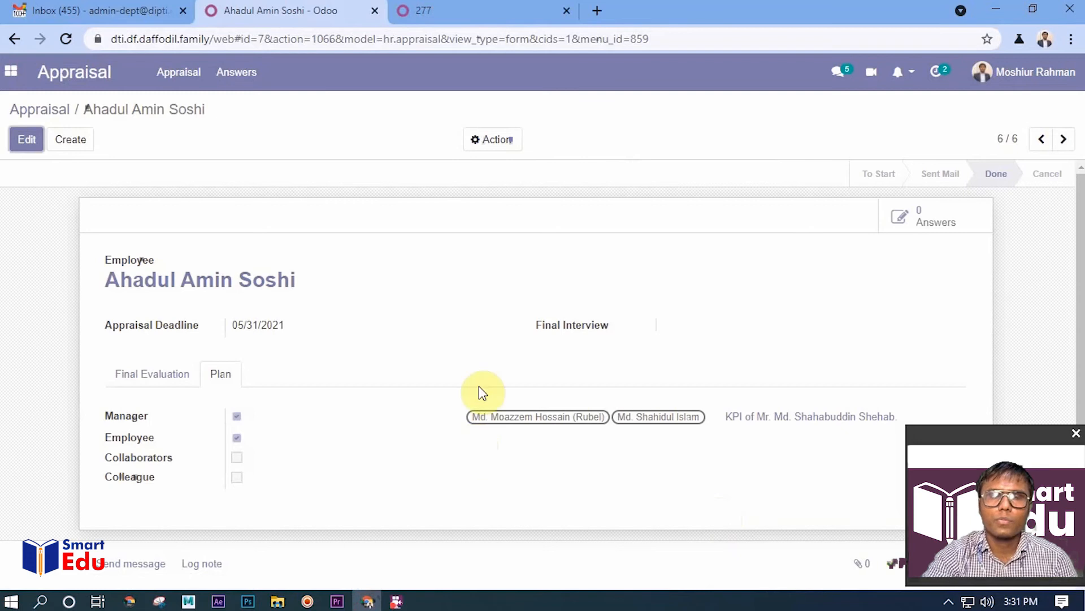
Edit the completed appraisal and set its Final Interview date to 06/02/2021
{"action": "left_click", "coordinate": [25, 142]}
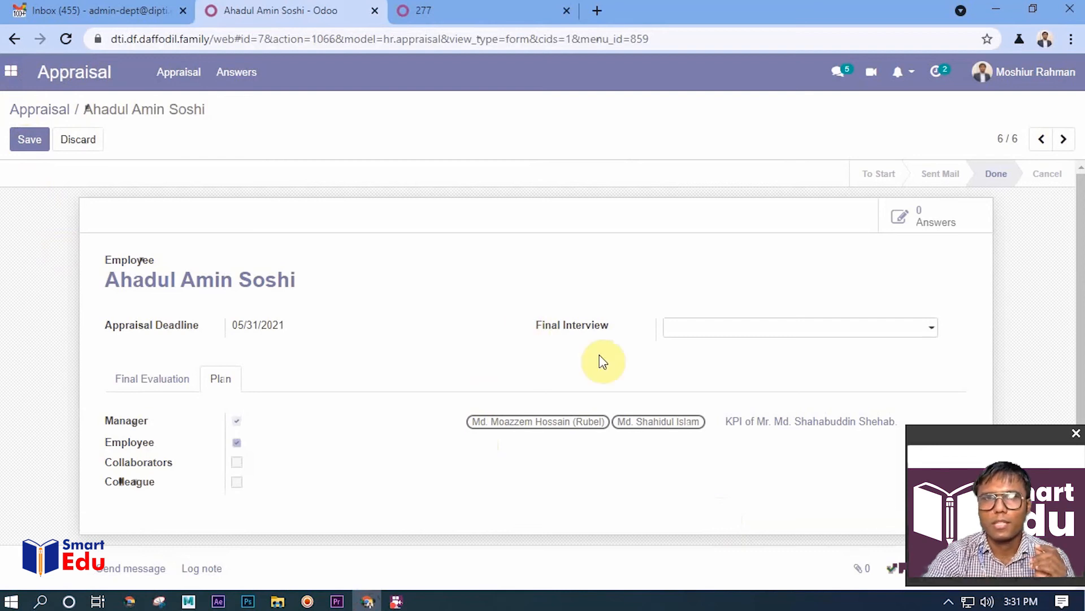
{"action": "left_click", "coordinate": [694, 334]}
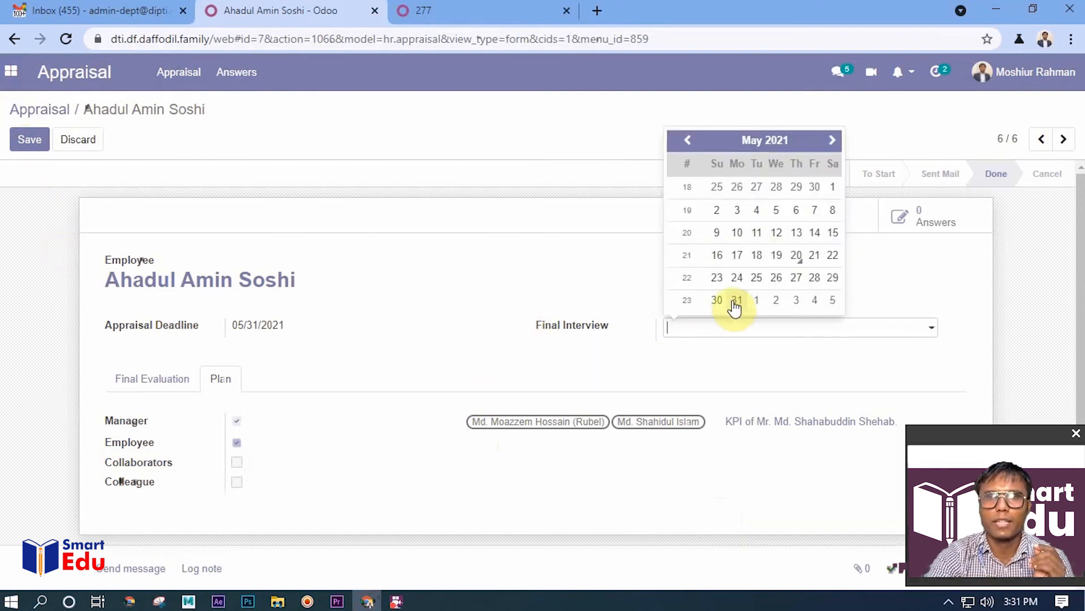
{"action": "left_click", "coordinate": [776, 301]}
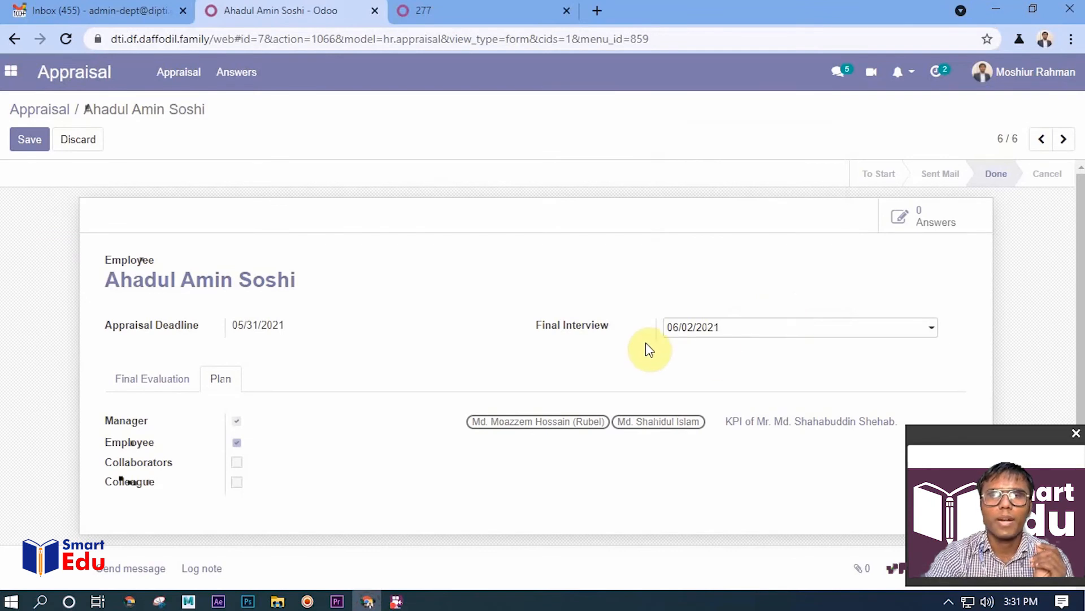
{"action": "scroll", "coordinate": [649, 348], "scroll_direction": "down", "scroll_amount": 4}
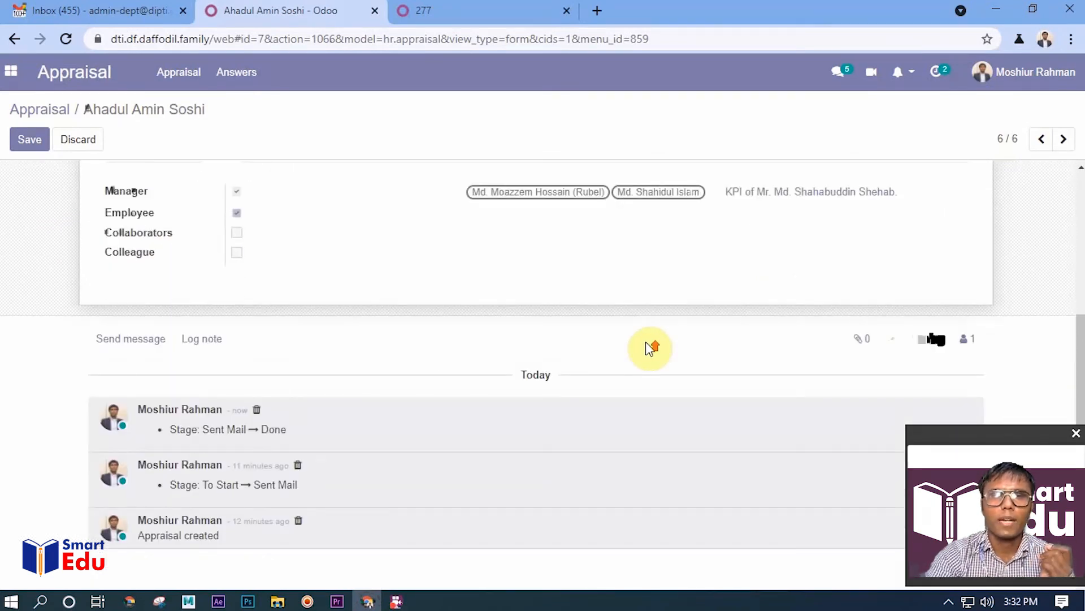
{"action": "scroll", "coordinate": [649, 348], "scroll_direction": "up", "scroll_amount": 4}
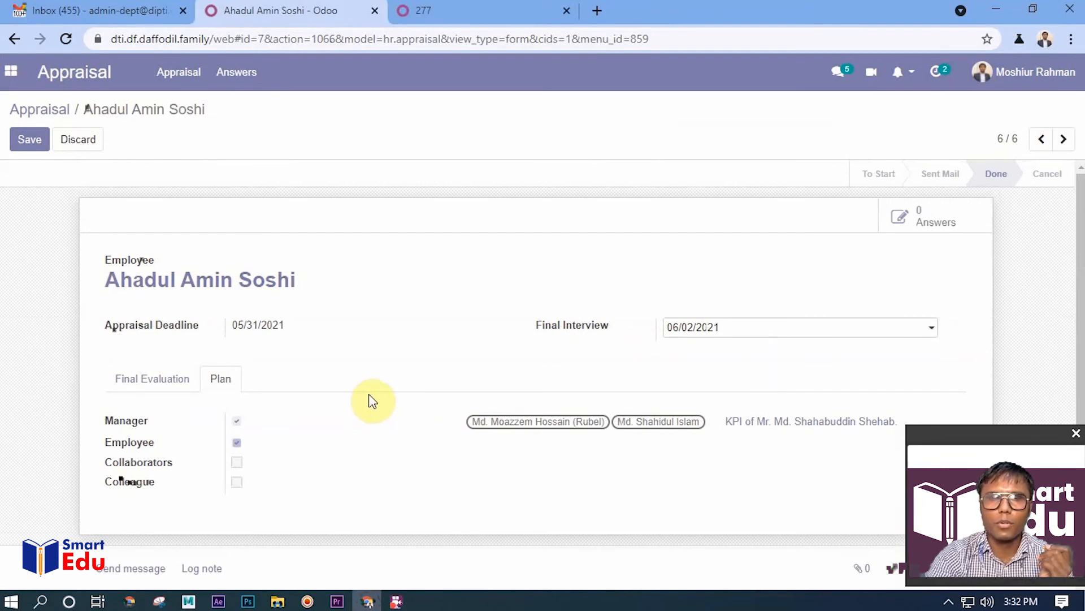
Enter the Final Evaluation text "Recommended for the post of Assistant Director (F & A)" followed by "Thank you."
{"action": "left_click", "coordinate": [152, 381]}
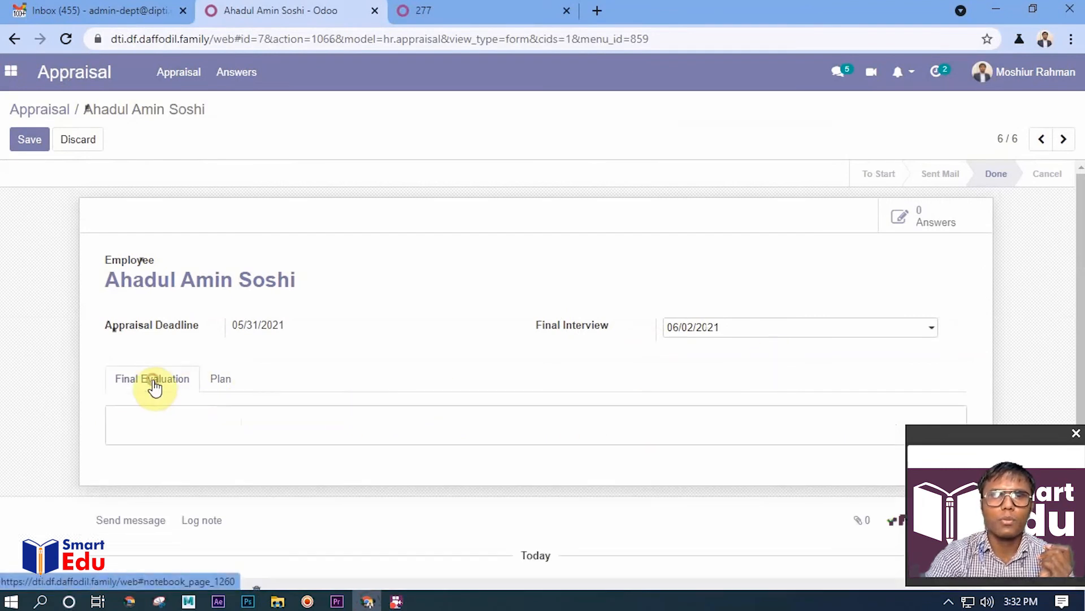
{"action": "left_click", "coordinate": [218, 423]}
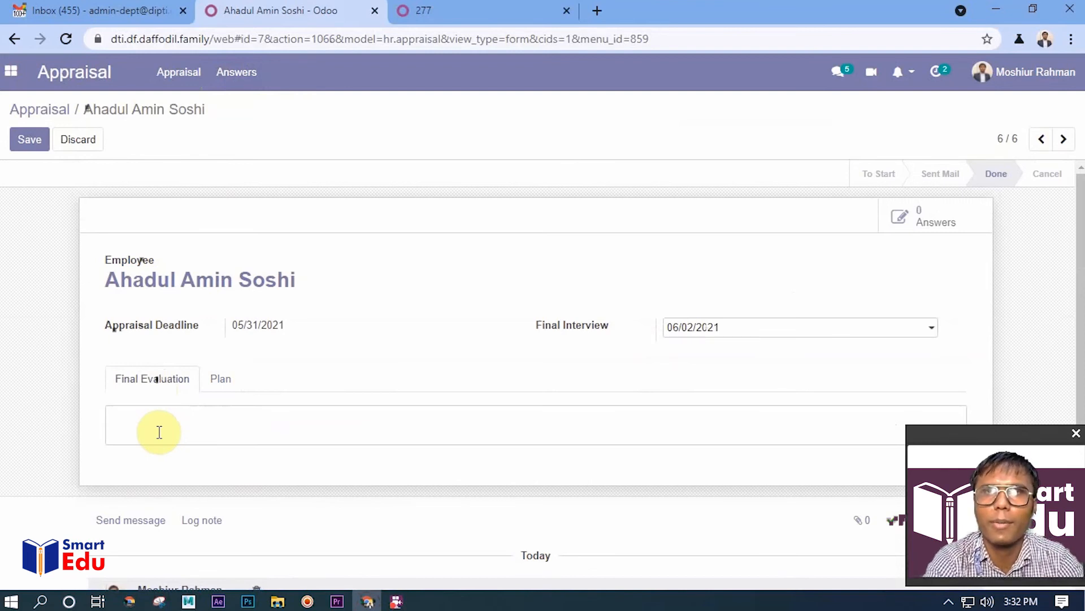
{"action": "type", "text": "Recommended for the post of Assistant Director (F & A)  Thank you."}
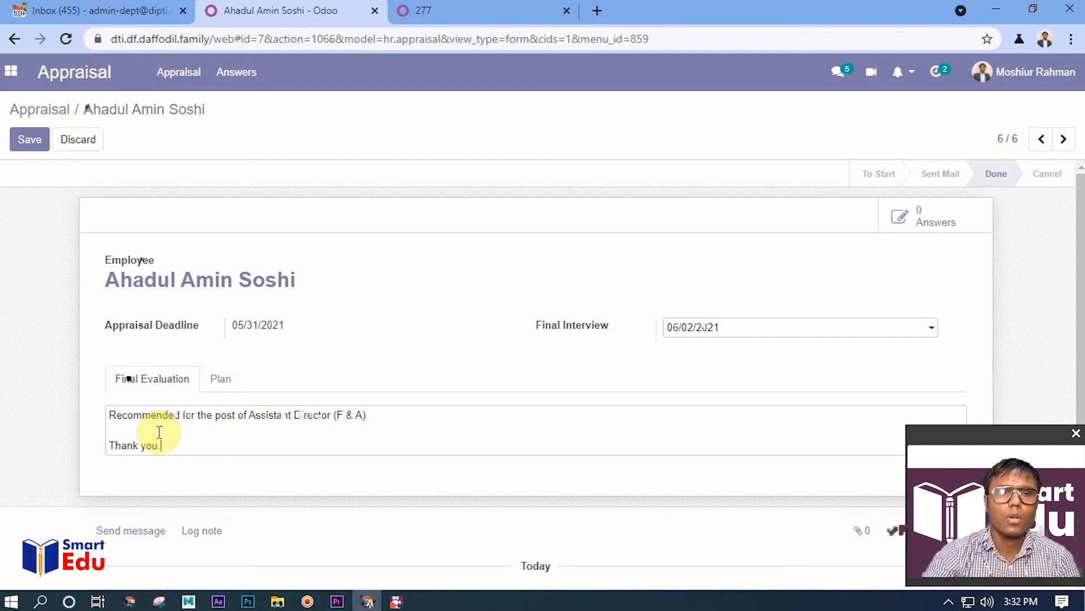
Save the appraisal with its final interview date and final evaluation
{"action": "left_click", "coordinate": [29, 141]}
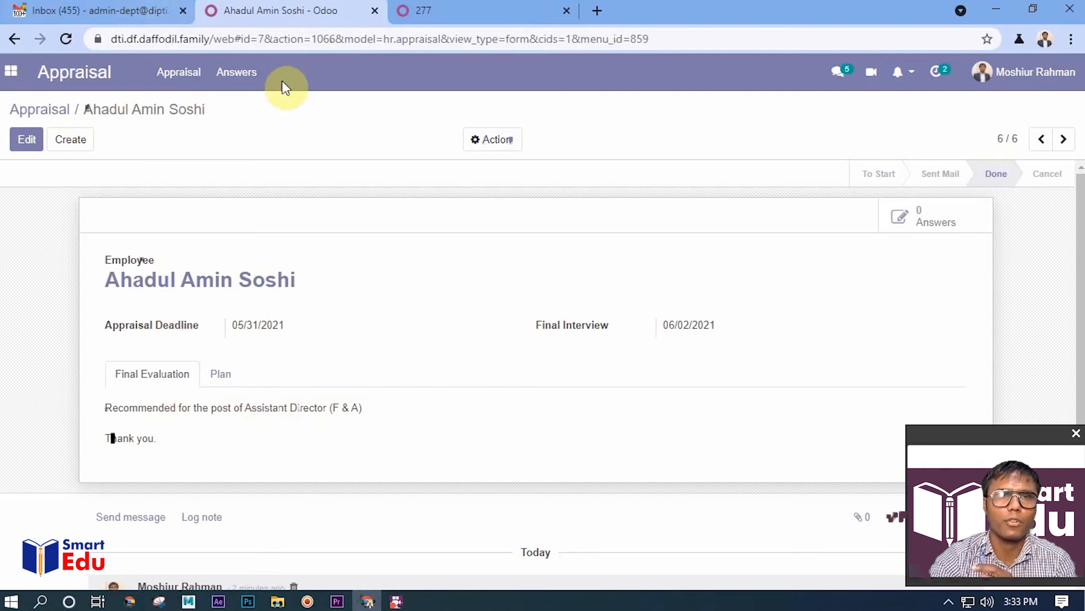
Check the survey answers list, and reopen the appraisal with the 05/31/2021 deadline from the Done stage of the appraisal board
{"action": "left_click", "coordinate": [248, 72]}
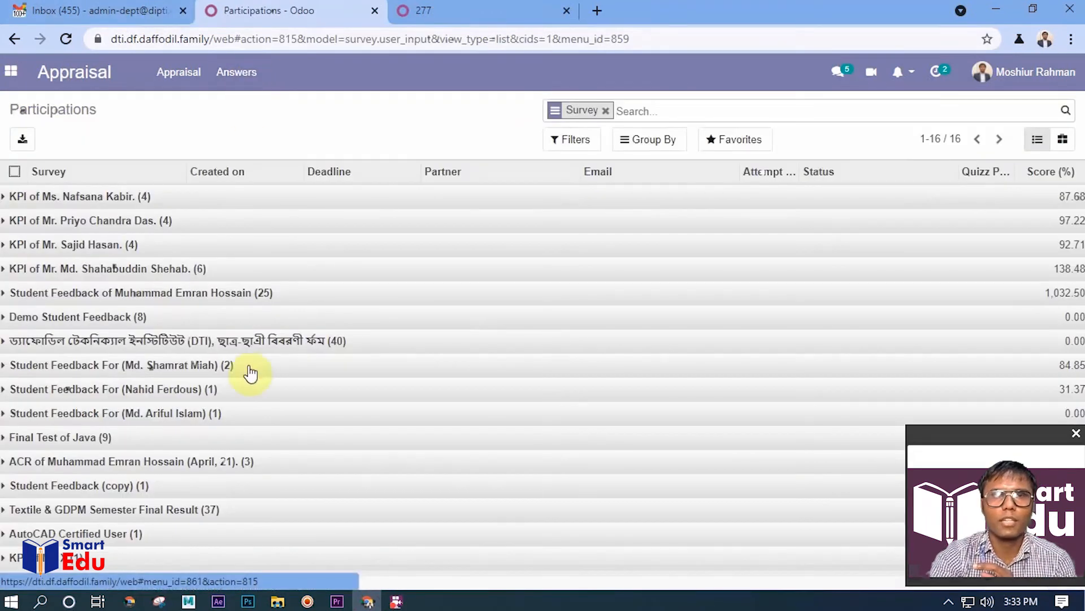
{"action": "left_click", "coordinate": [188, 89]}
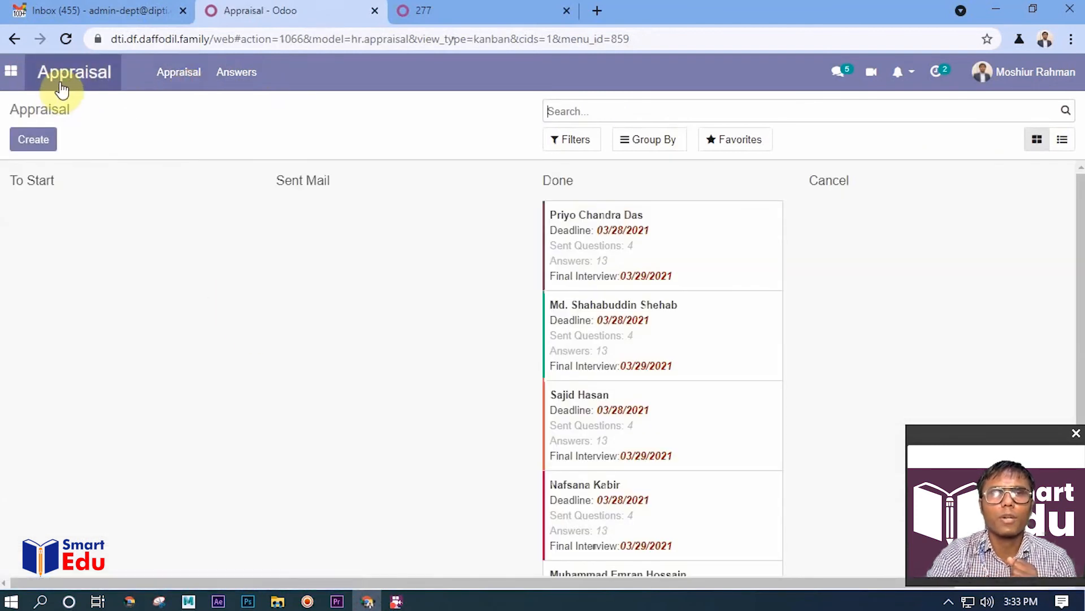
{"action": "scroll", "coordinate": [623, 419], "scroll_direction": "down", "scroll_amount": 1}
{"action": "scroll", "coordinate": [622, 418], "scroll_direction": "down", "scroll_amount": 2}
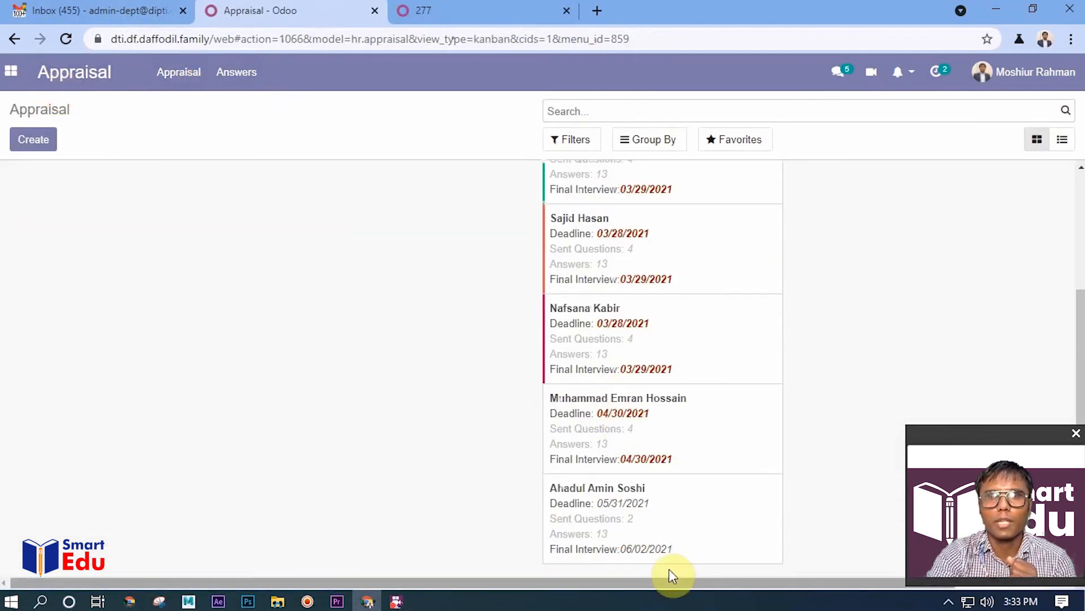
{"action": "left_click", "coordinate": [676, 523]}
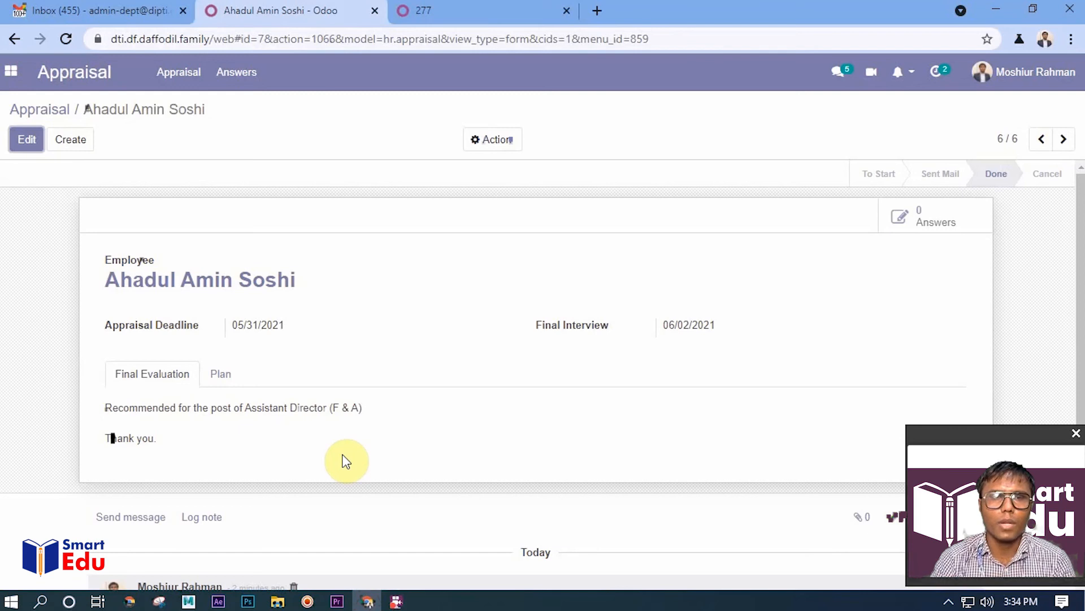
Look through the open certificate report 277 from start to end, and return to the employee appraisal
{"action": "left_click", "coordinate": [501, 8]}
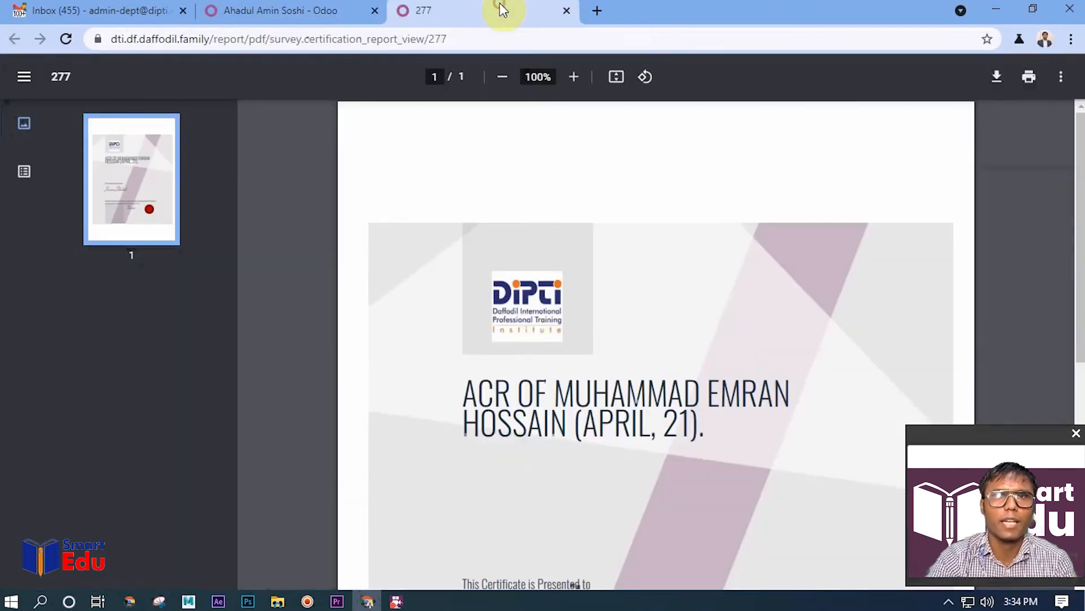
{"action": "scroll", "coordinate": [585, 460], "scroll_direction": "down", "scroll_amount": 7}
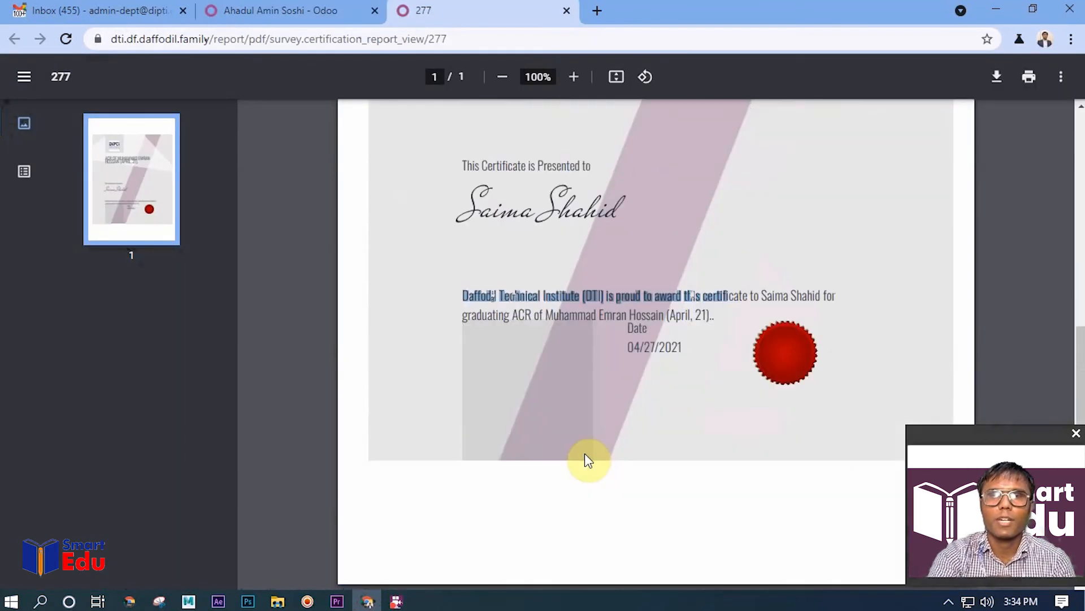
{"action": "scroll", "coordinate": [519, 500], "scroll_direction": "up", "scroll_amount": 7}
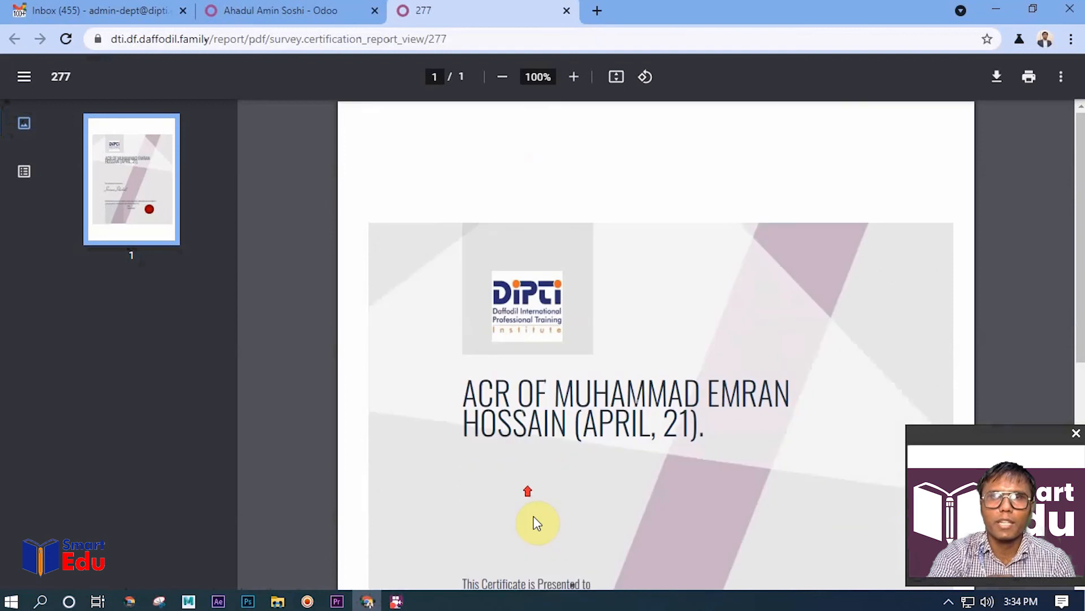
{"action": "left_click", "coordinate": [277, 9]}
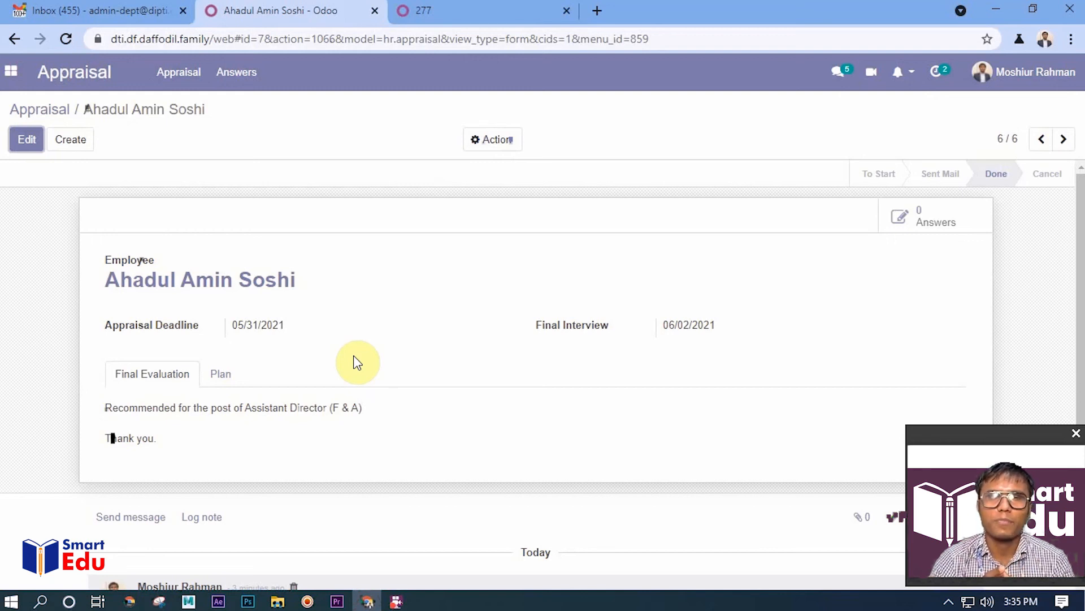
Go back to all appraisals, show them as a list, and switch back to the kanban board
{"action": "left_click", "coordinate": [72, 72]}
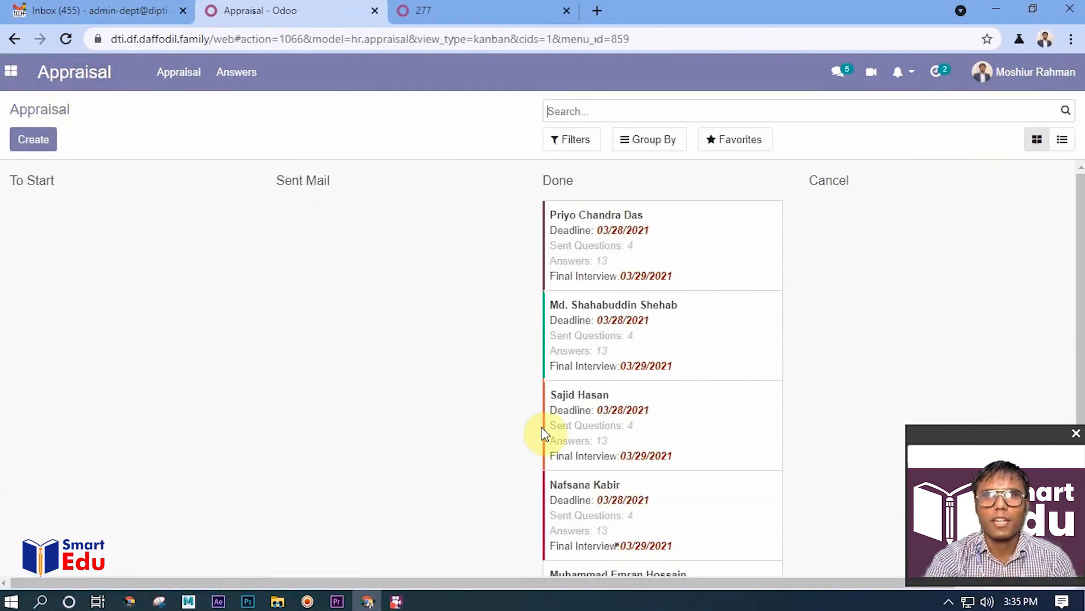
{"action": "left_click", "coordinate": [1063, 139]}
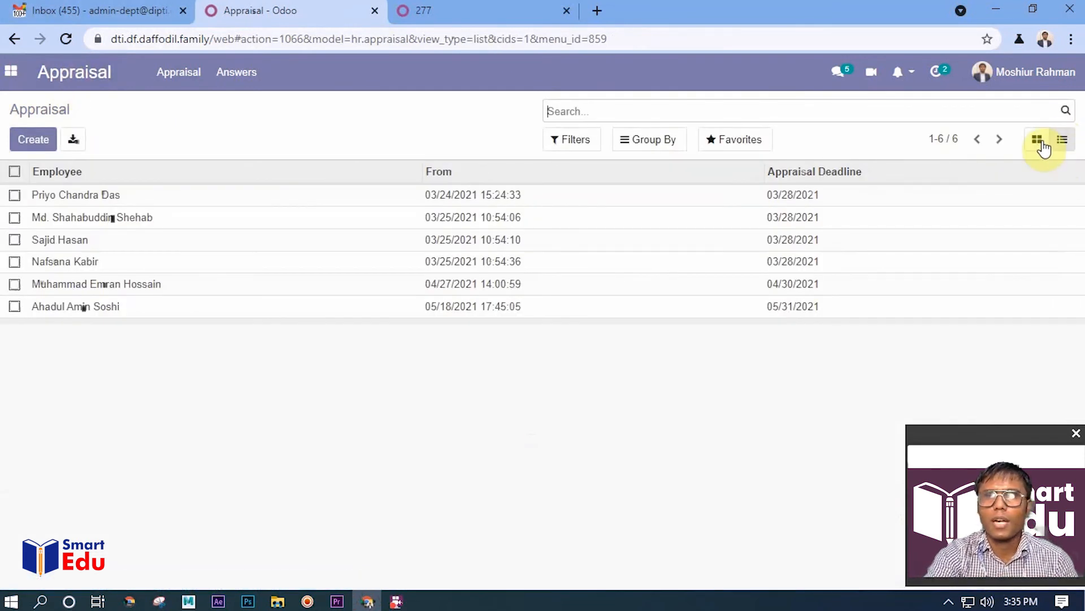
{"action": "left_click", "coordinate": [1039, 141]}
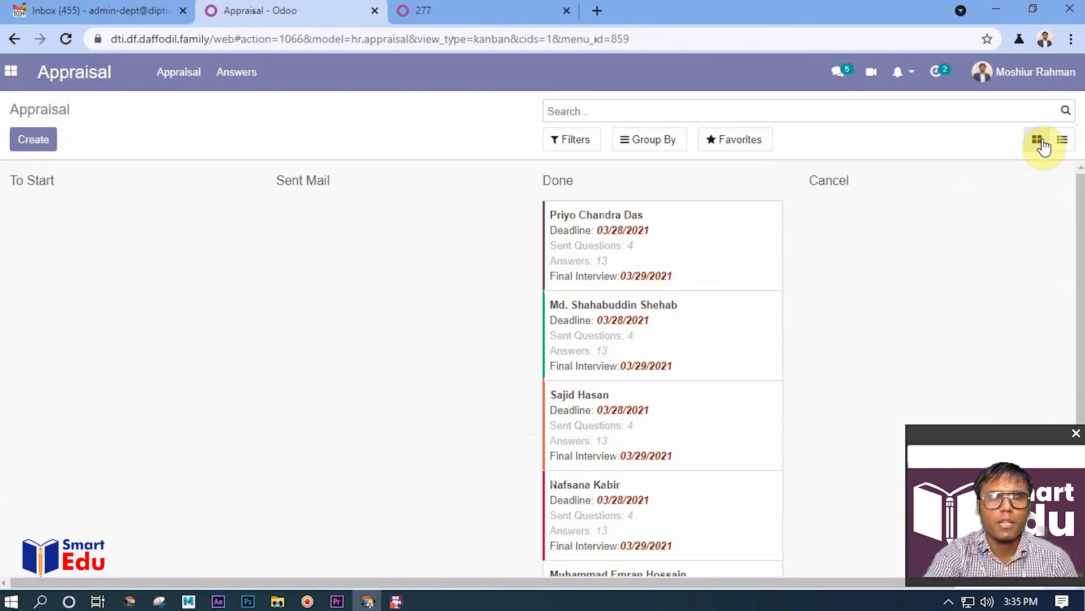